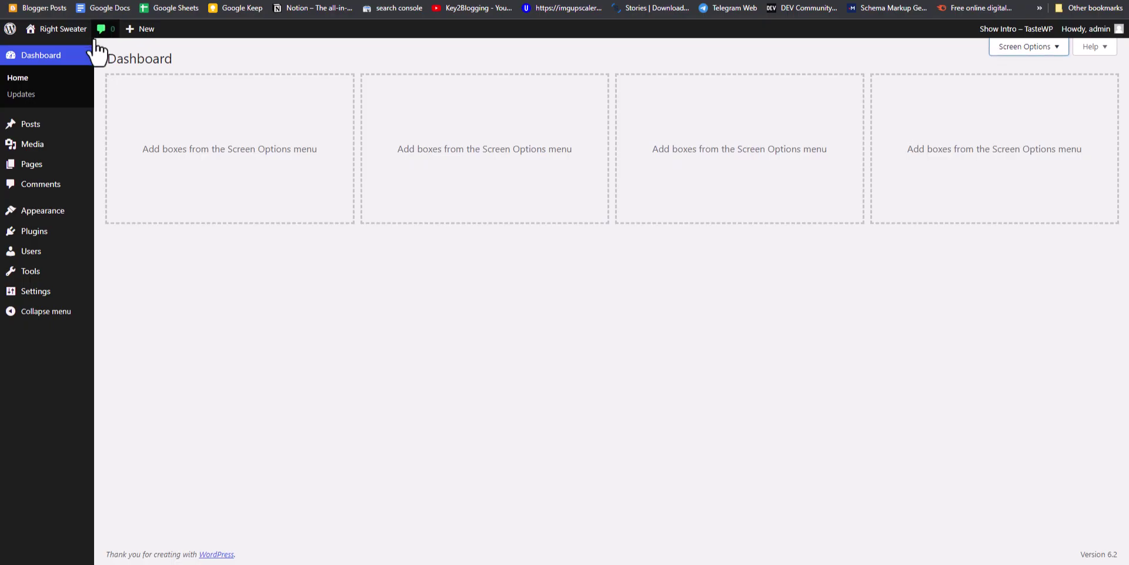
# - Add a new WordPress post titled 'embed playlist', then bring up the YouTube SEO playlist page
pyautogui.moveTo(88, 129)
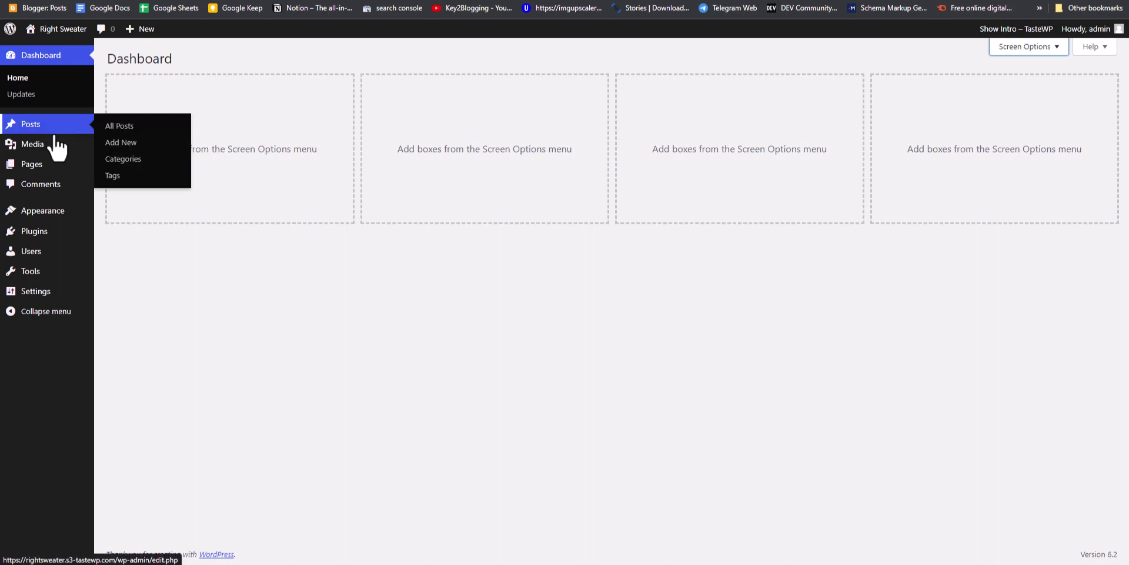
pyautogui.click(121, 142)
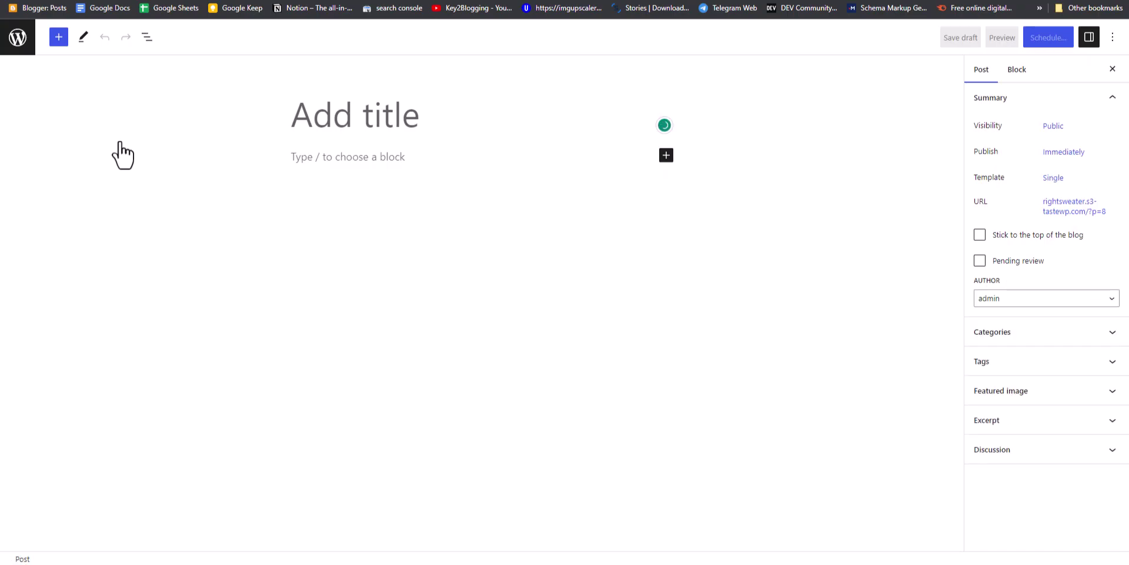
pyautogui.write('em')
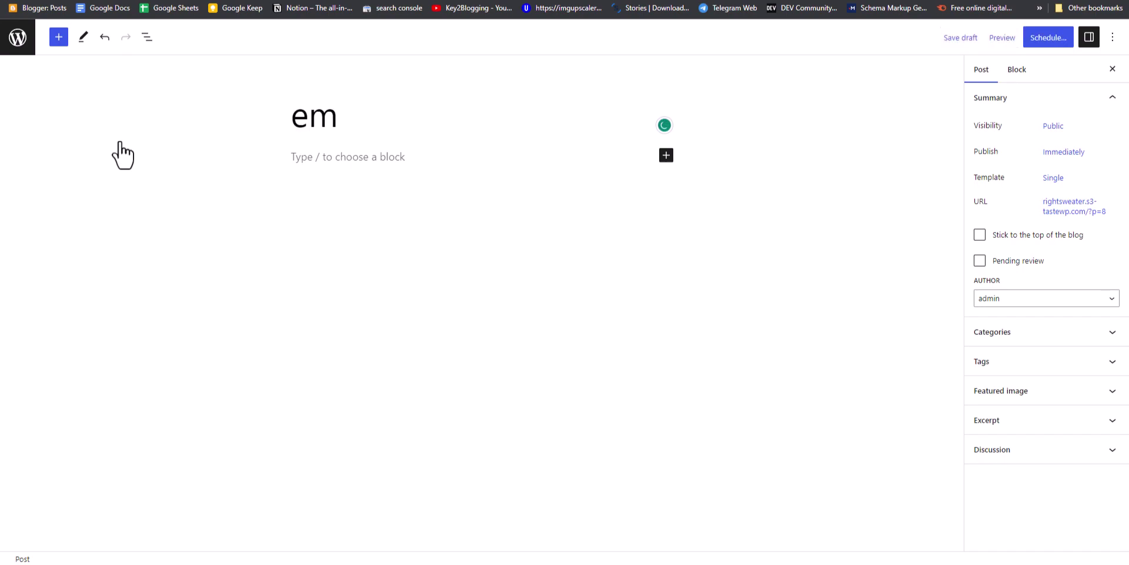
pyautogui.write('bed playlist')
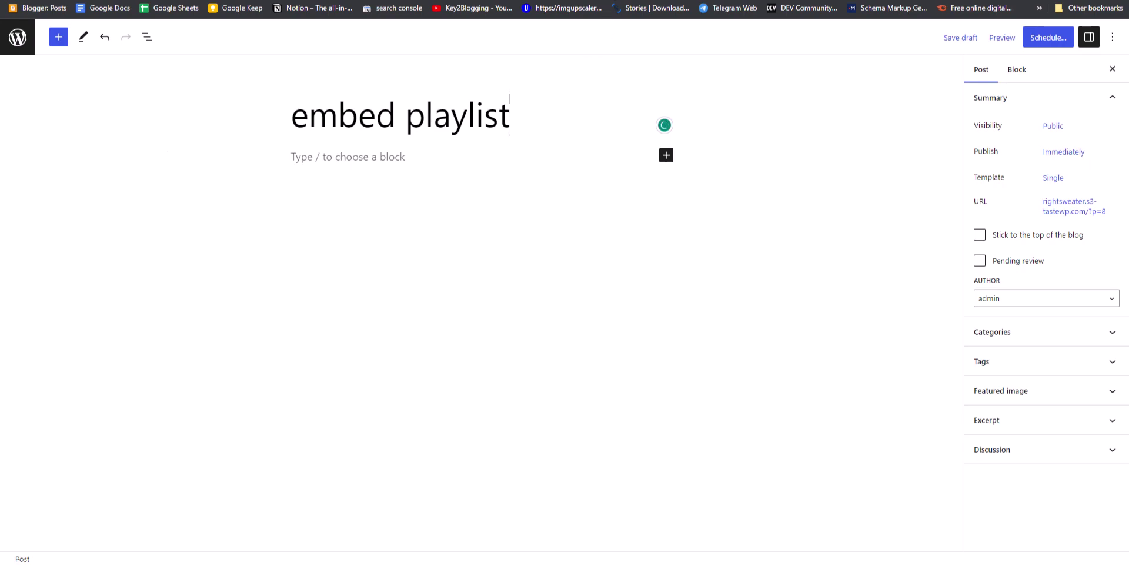
pyautogui.hotkey('ctrl', 'Tab')
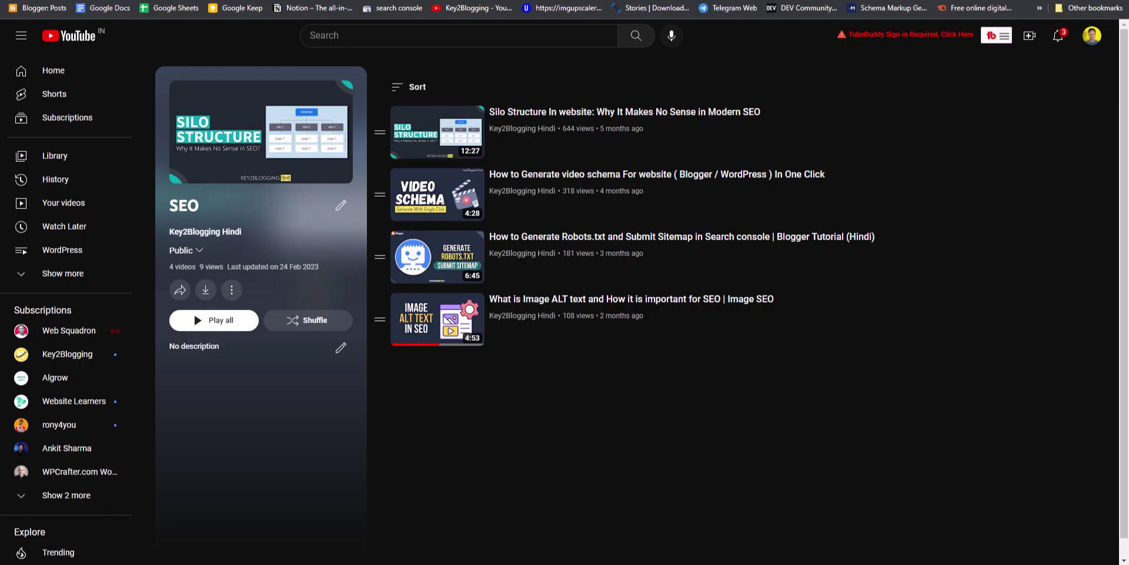
# - Copy the SEO playlist's YouTube share link to the clipboard
pyautogui.click(179, 292)
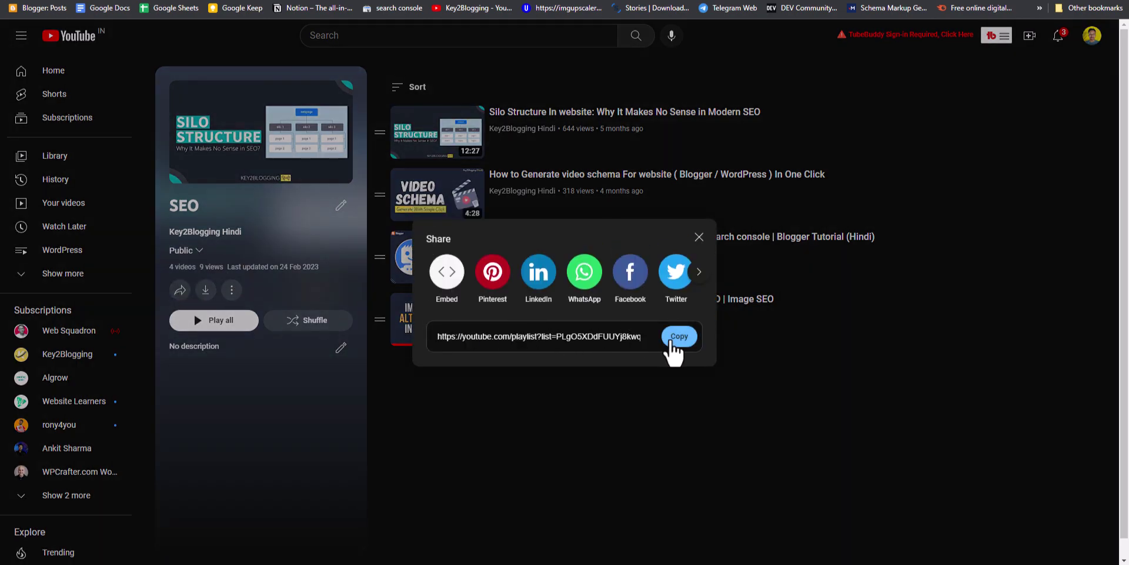
pyautogui.click(672, 343)
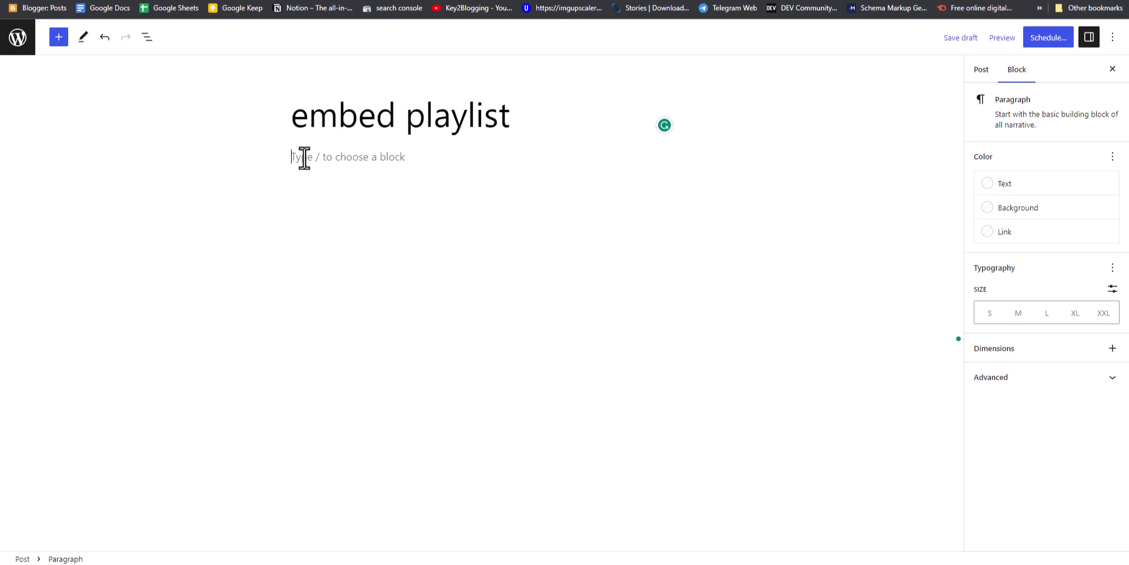
# - Paste the link to embed the 4-video SEO playlist, check its video list, and publish
pyautogui.rightClick(304, 157)
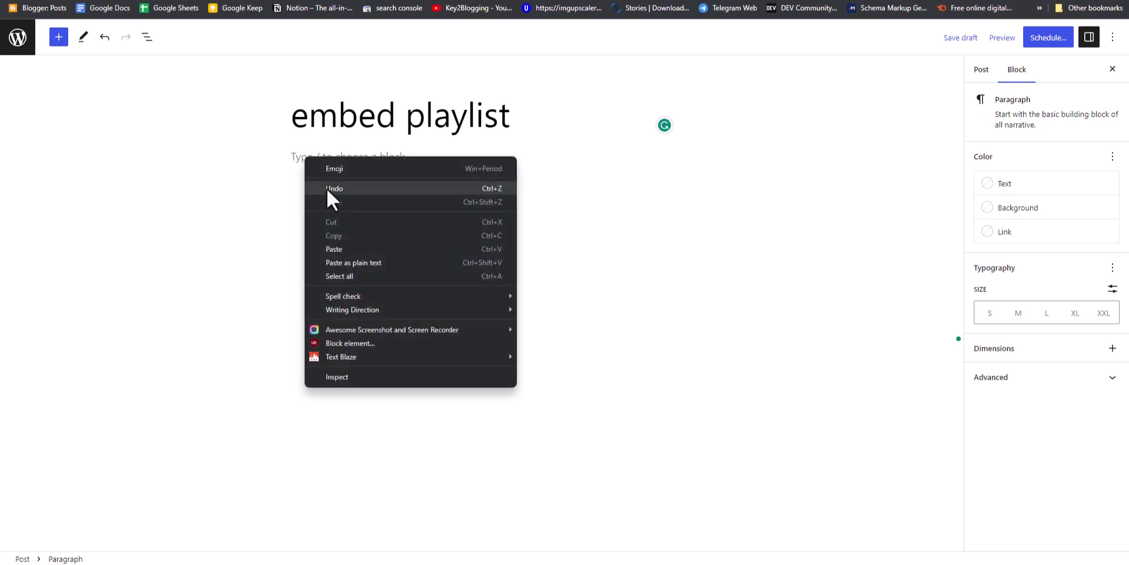
pyautogui.click(348, 249)
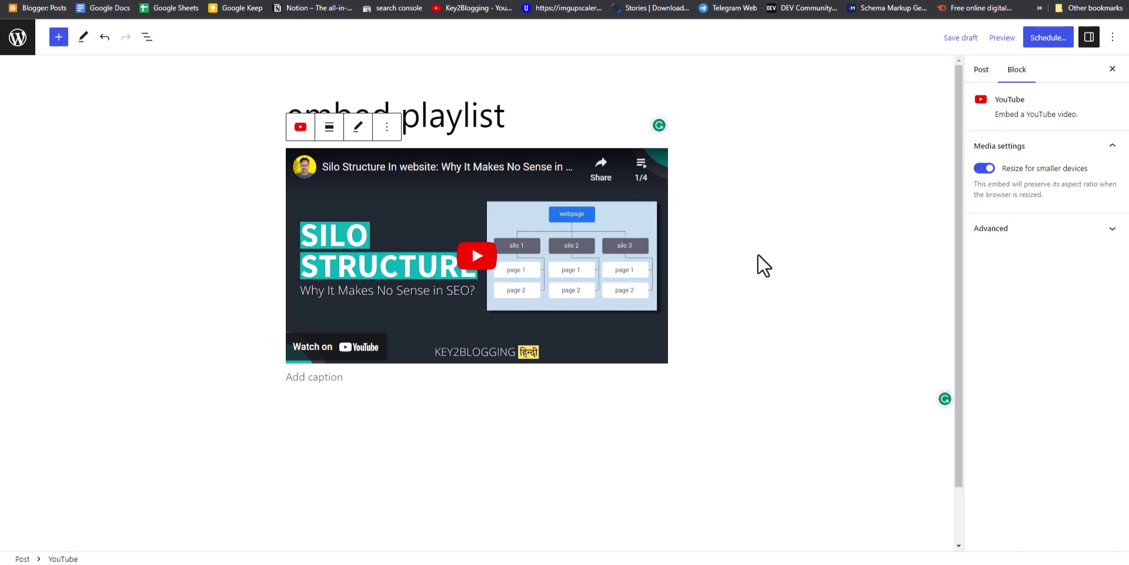
pyautogui.click(641, 167)
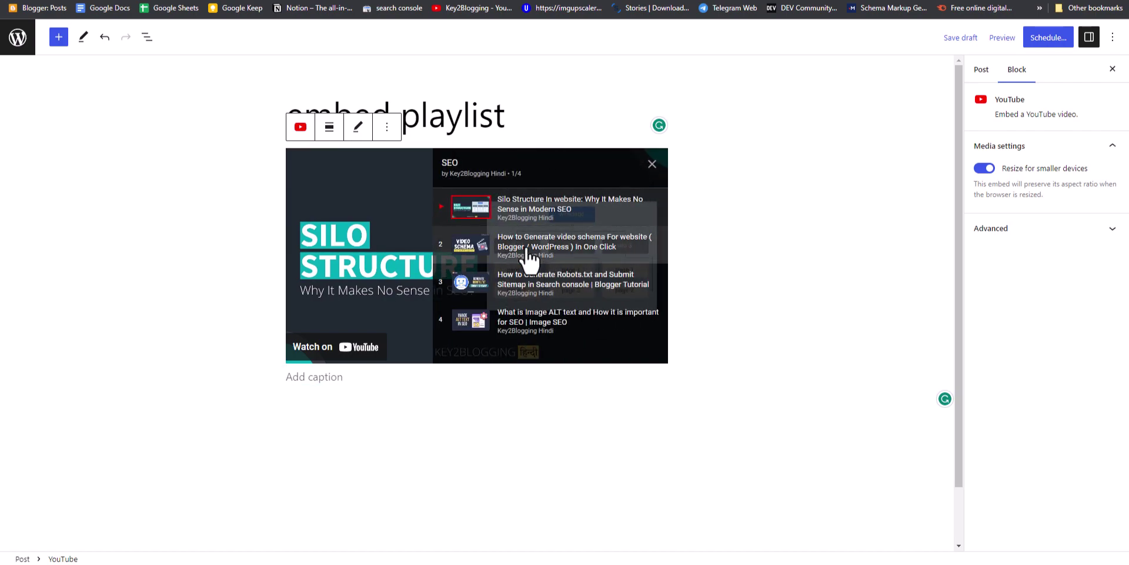
pyautogui.click(651, 164)
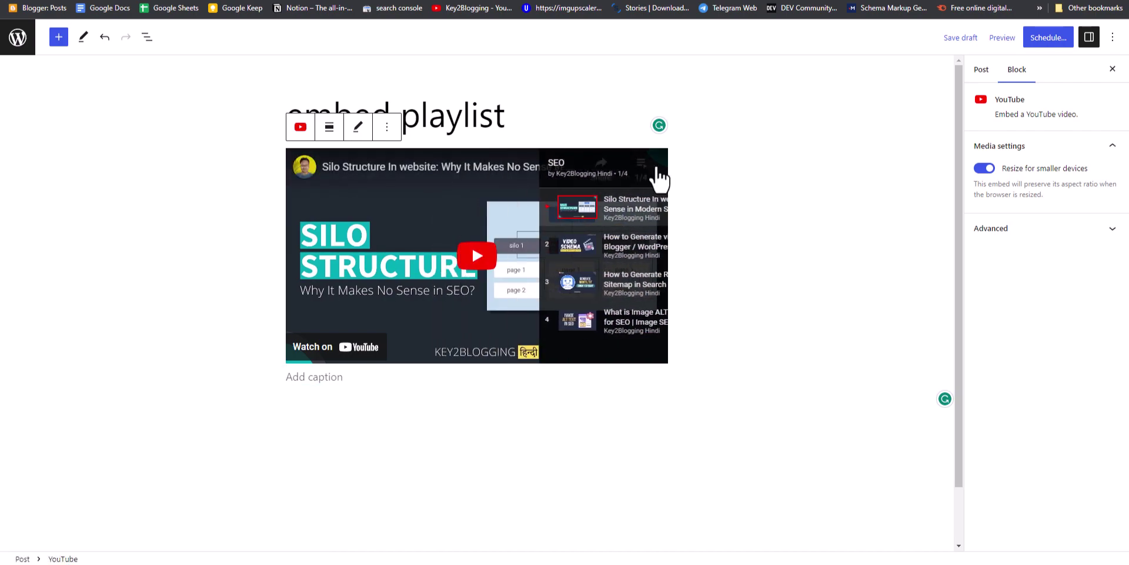
pyautogui.click(1049, 38)
pyautogui.click(1026, 38)
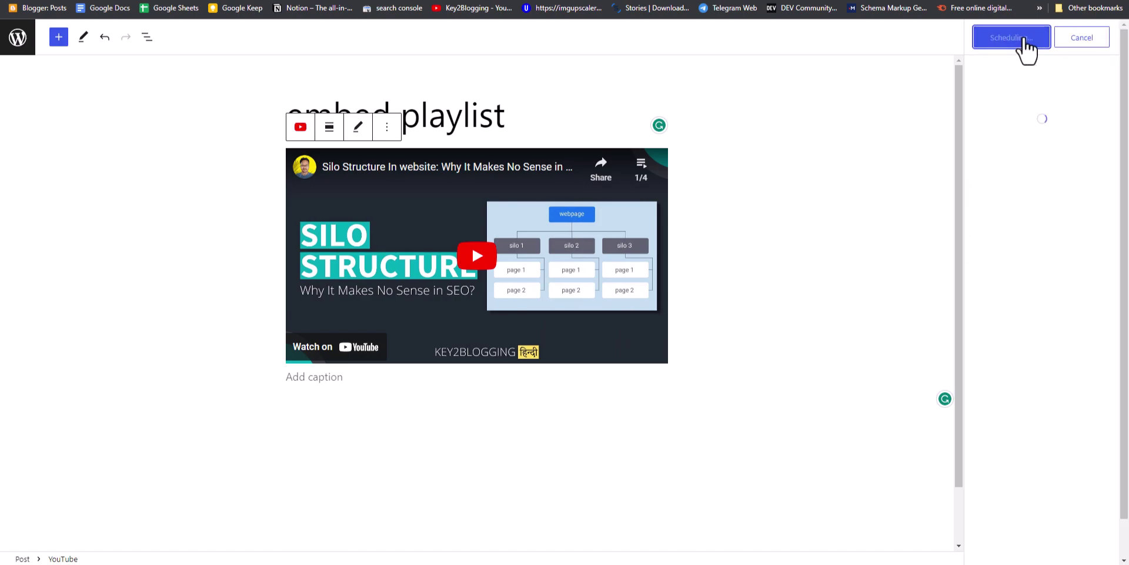
# - View the live post and play the first video from its embedded playlist
pyautogui.click(1000, 167)
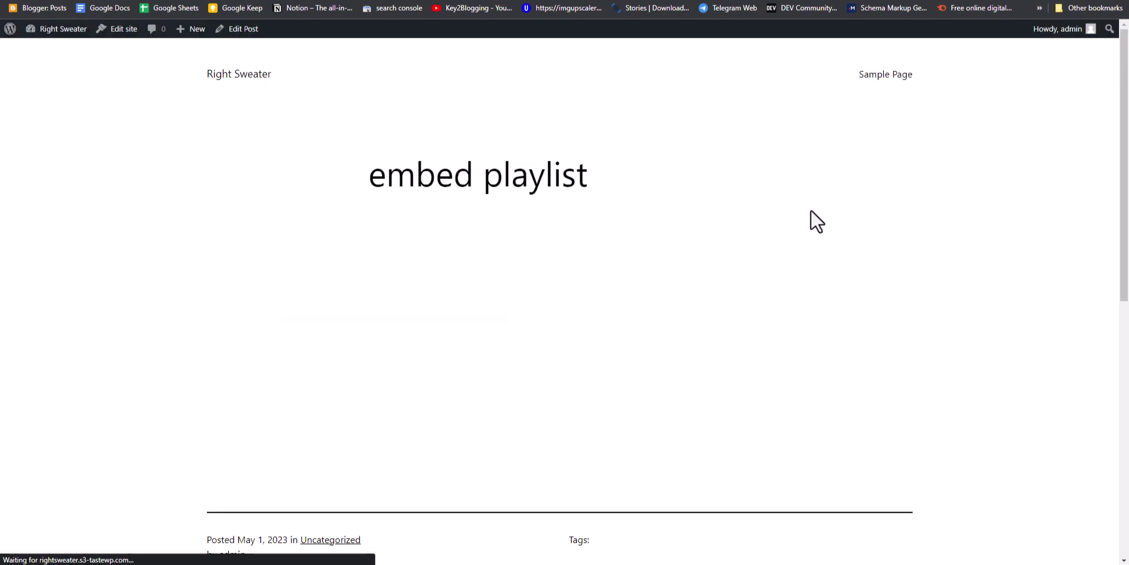
pyautogui.click(727, 243)
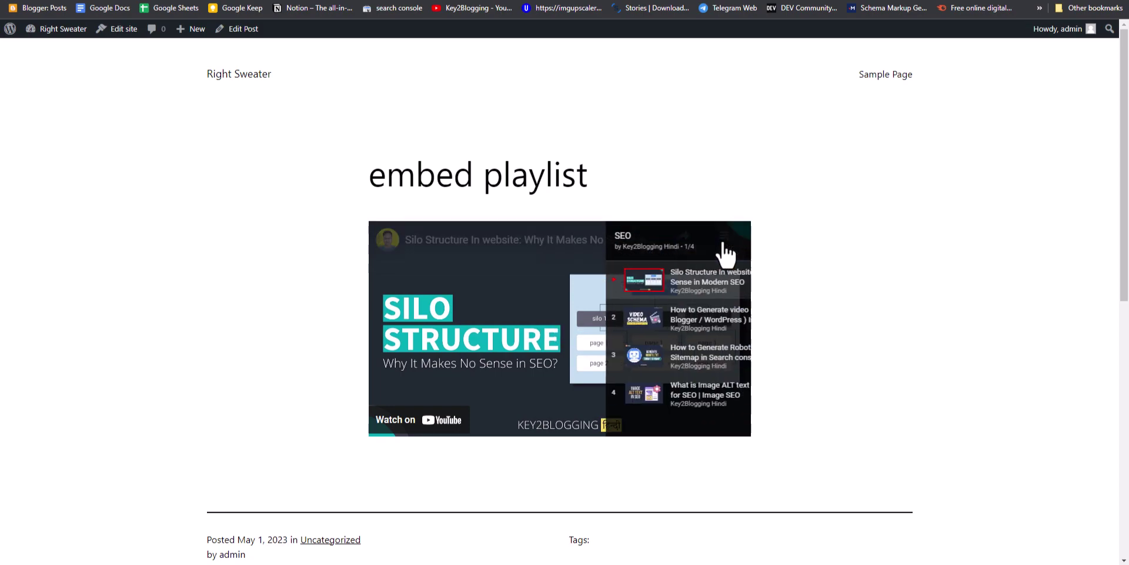
pyautogui.click(735, 237)
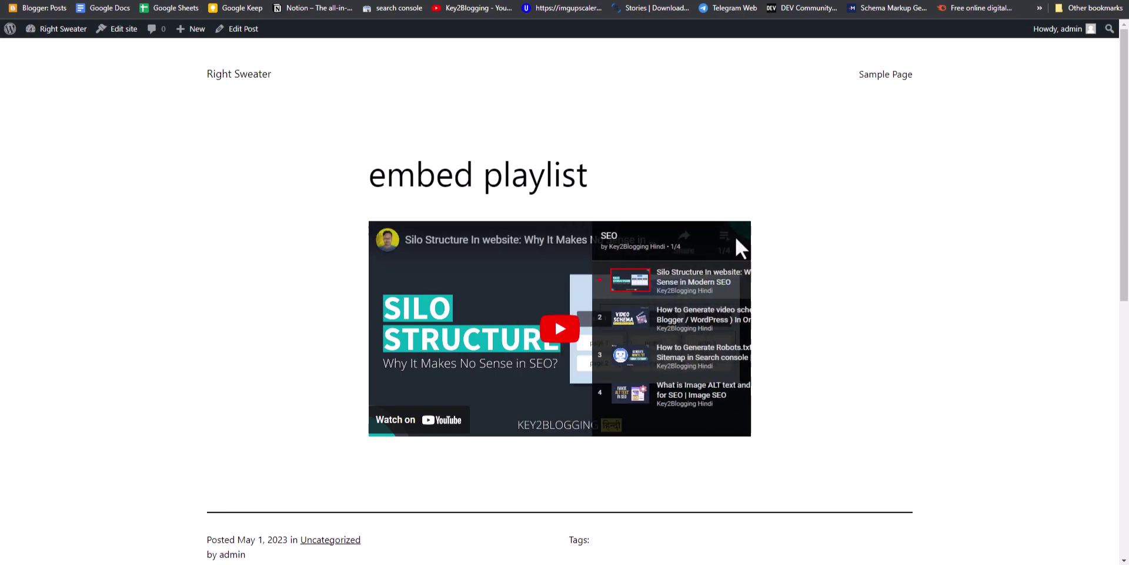
pyautogui.click(550, 341)
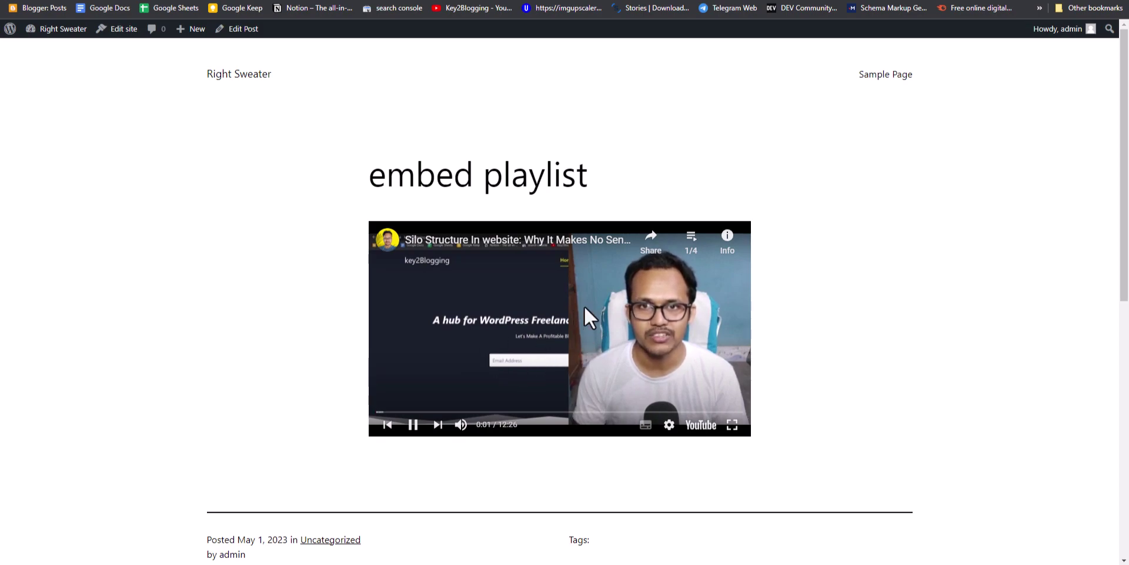
# - Play the second and third (Robots.txt) playlist videos, pause, then go to Blogger's posts list
pyautogui.click(689, 246)
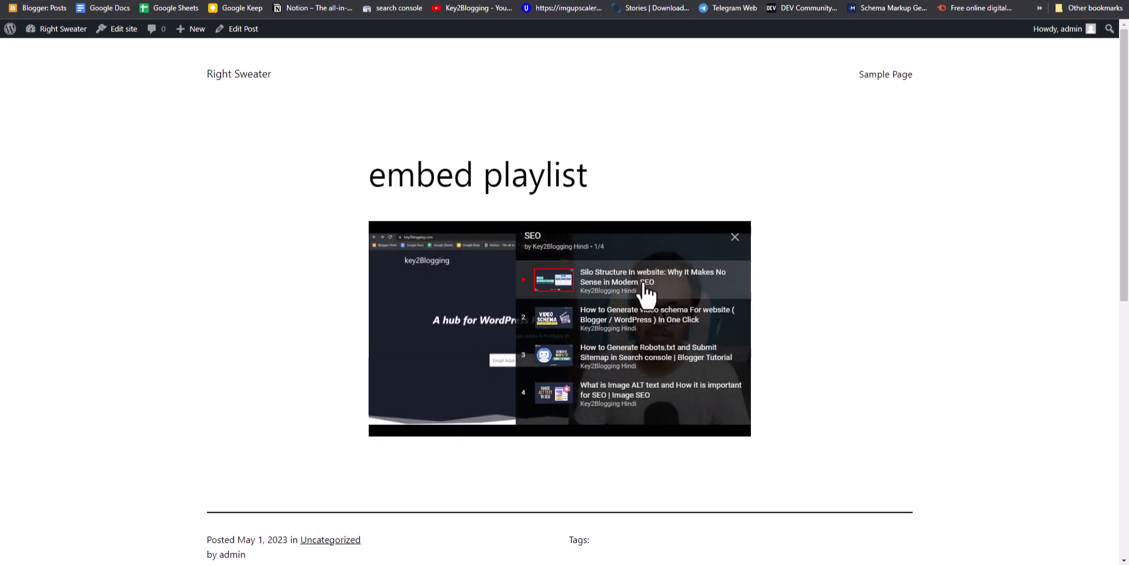
pyautogui.click(607, 330)
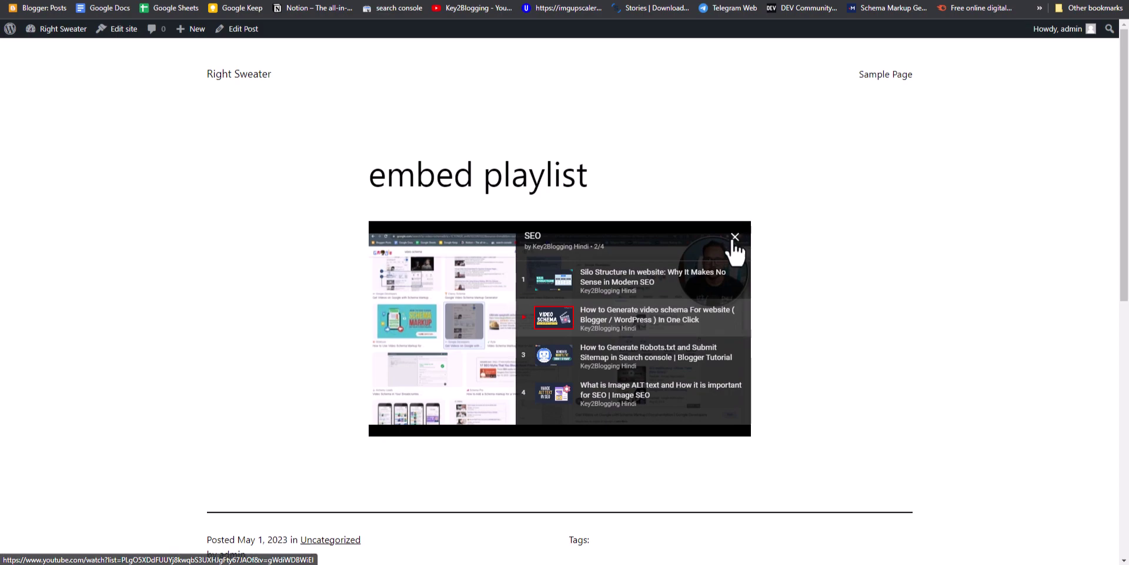
pyautogui.click(735, 237)
pyautogui.click(722, 237)
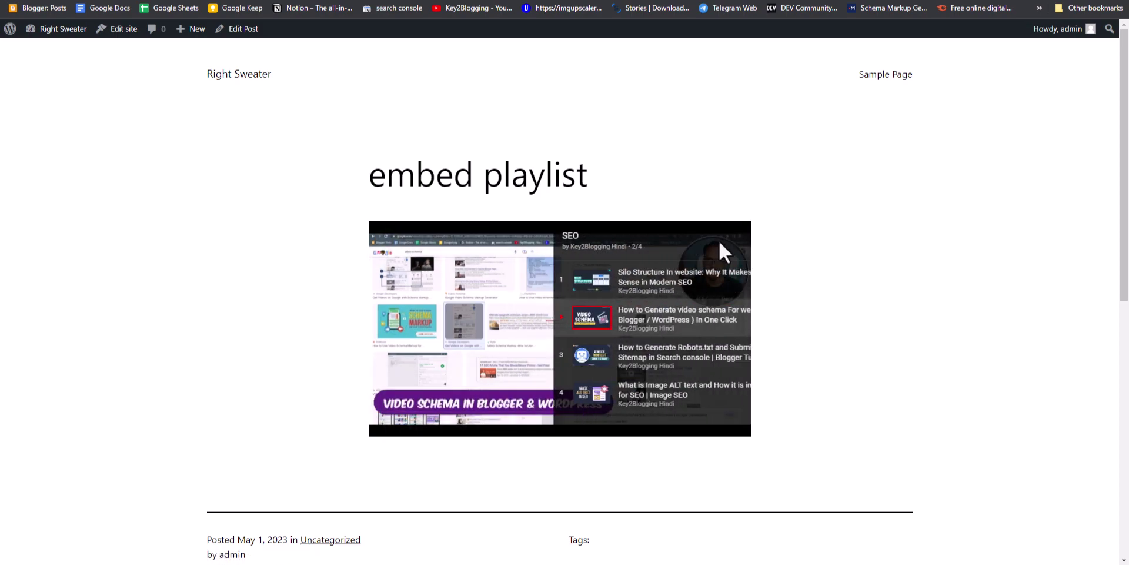
pyautogui.click(586, 360)
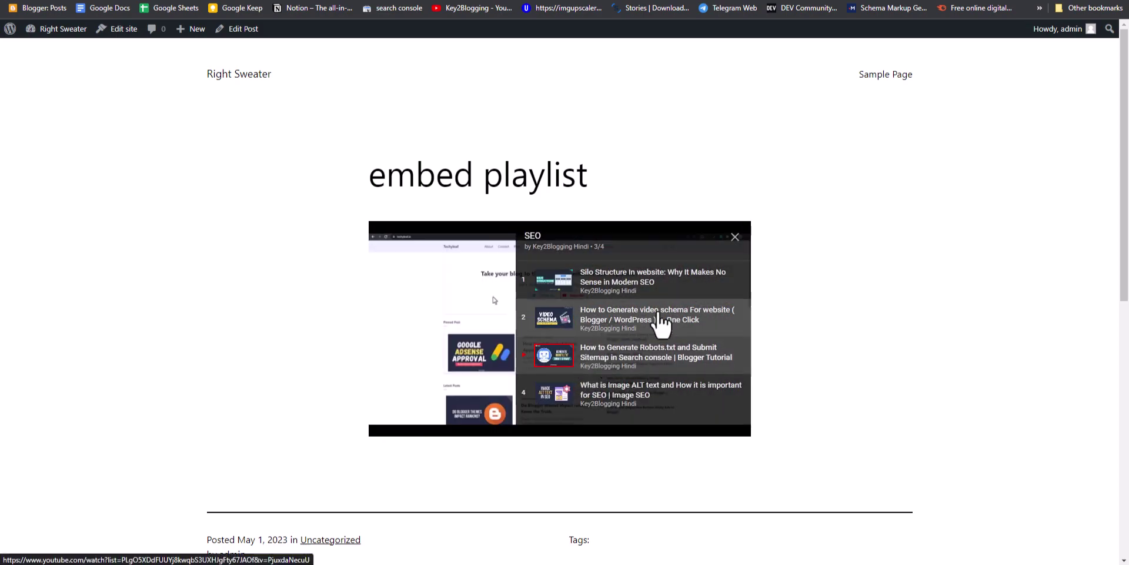
pyautogui.click(735, 237)
pyautogui.click(562, 352)
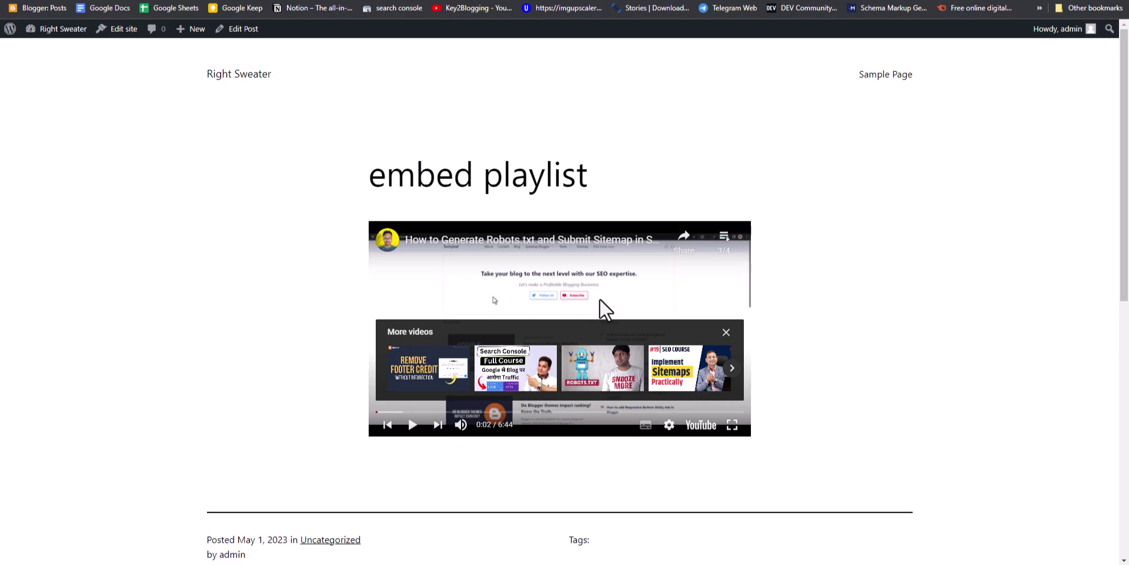
pyautogui.click(479, 3)
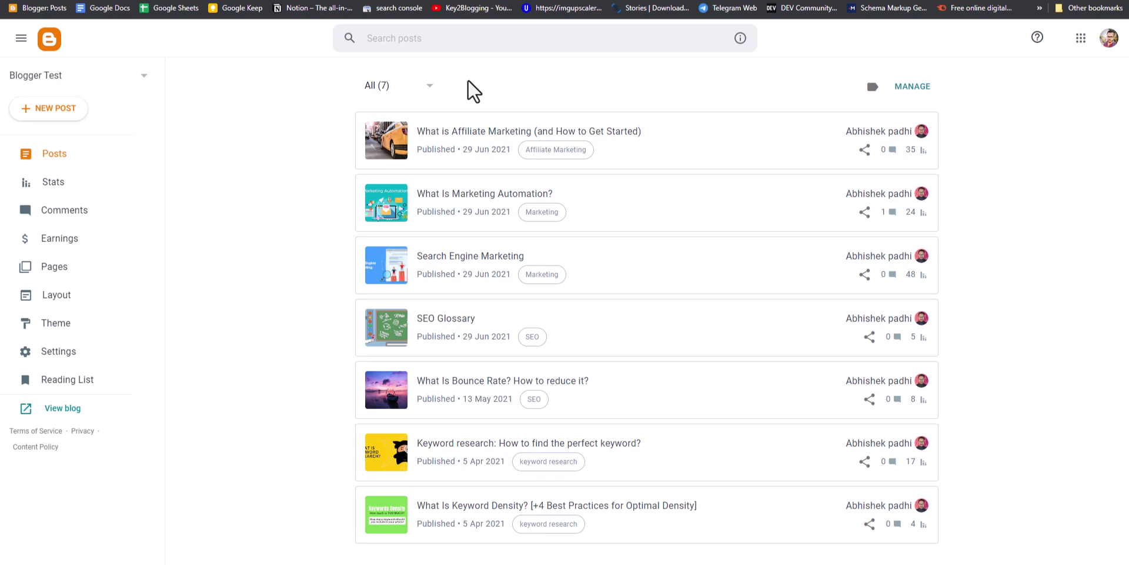
# - Create a new Blogger post titled 'embed playlist' and open the HTML/compose view dropdown
pyautogui.click(73, 113)
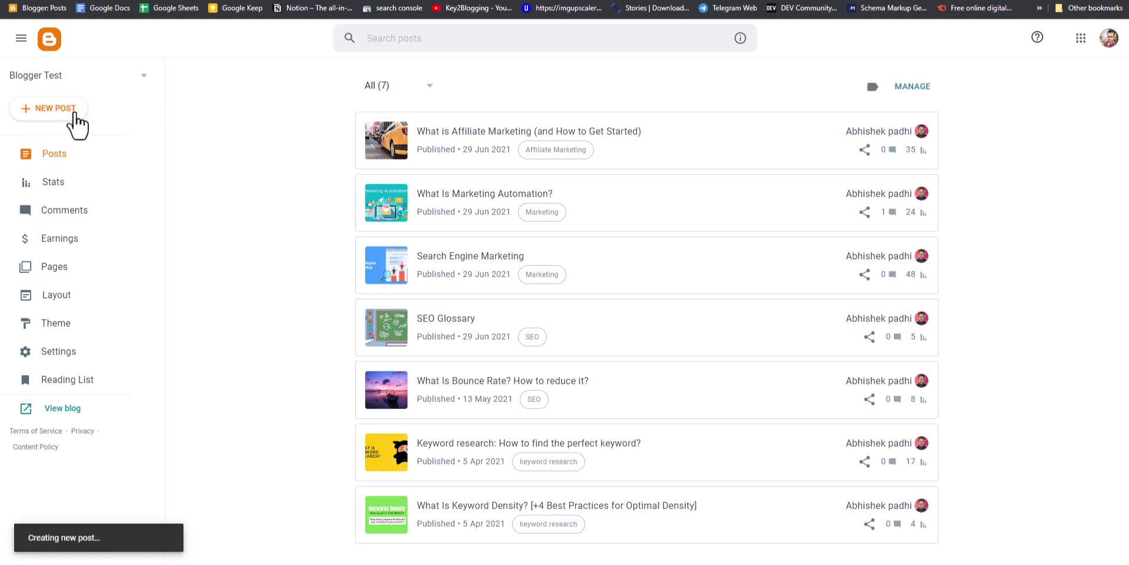
pyautogui.click(44, 93)
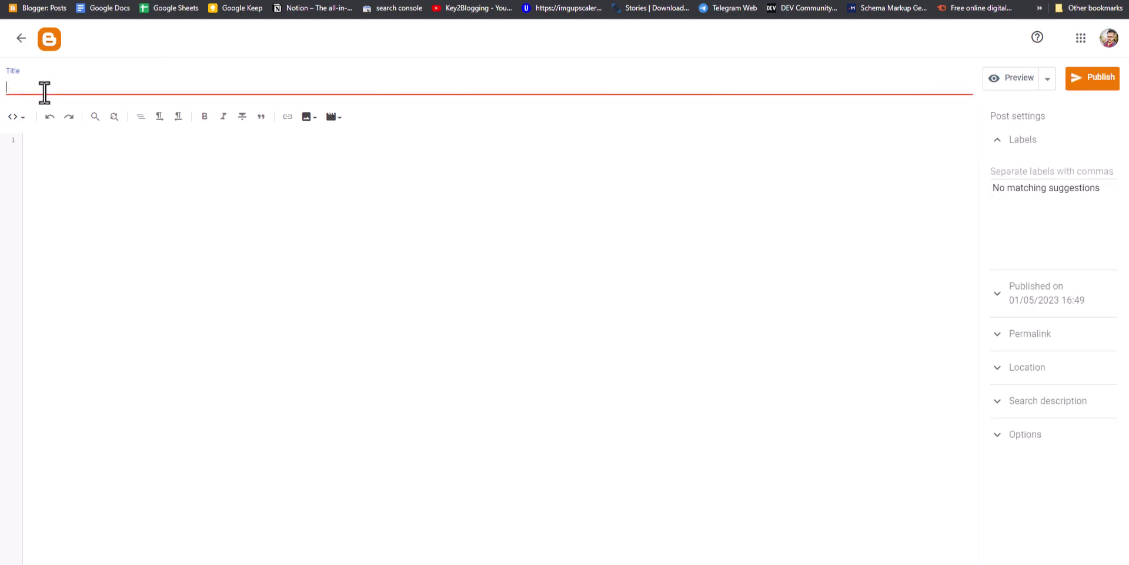
pyautogui.write('embed playlist')
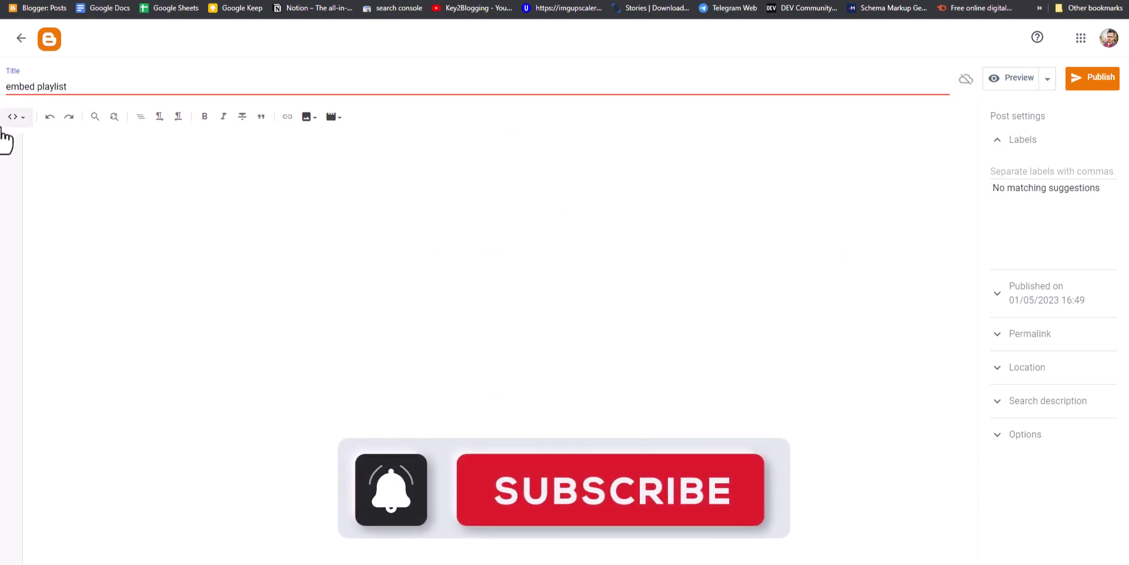
pyautogui.click(15, 117)
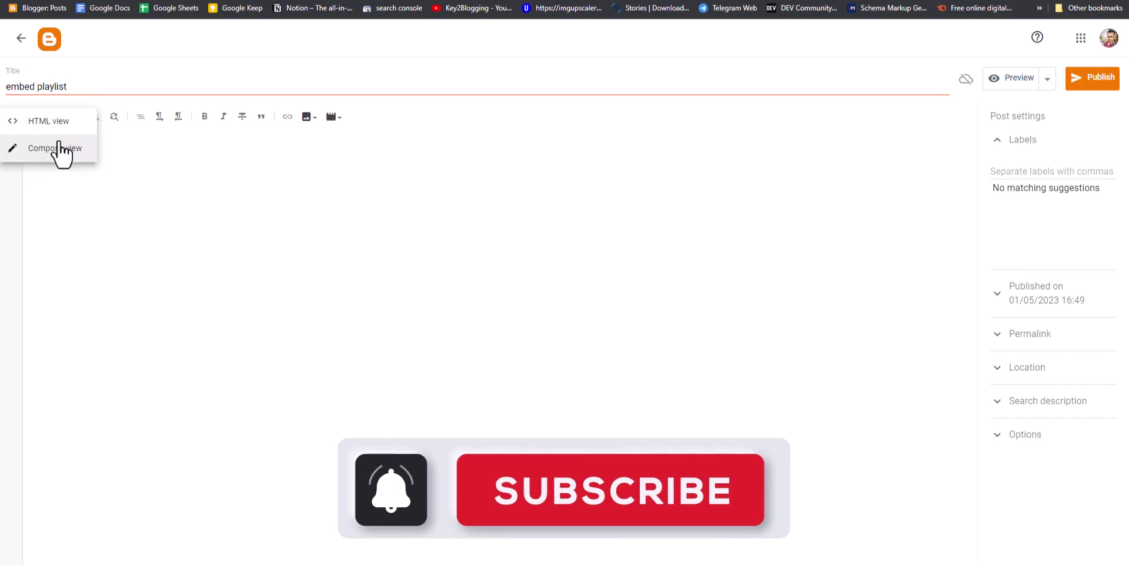
# - Switch the post body to HTML view and copy the playlist iframe code from Notepad
pyautogui.click(39, 125)
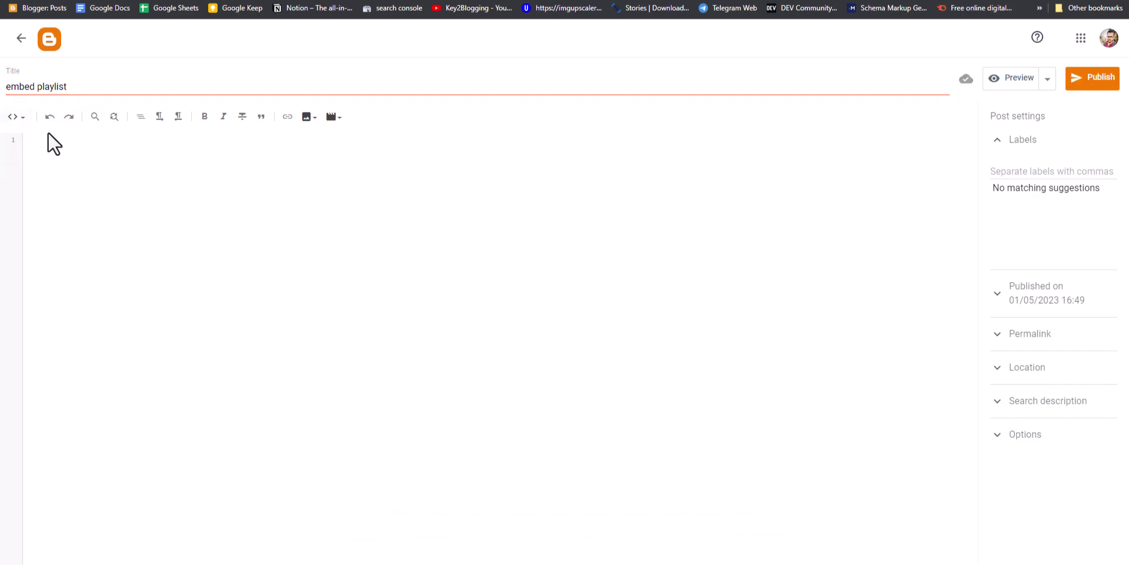
pyautogui.click(738, 563)
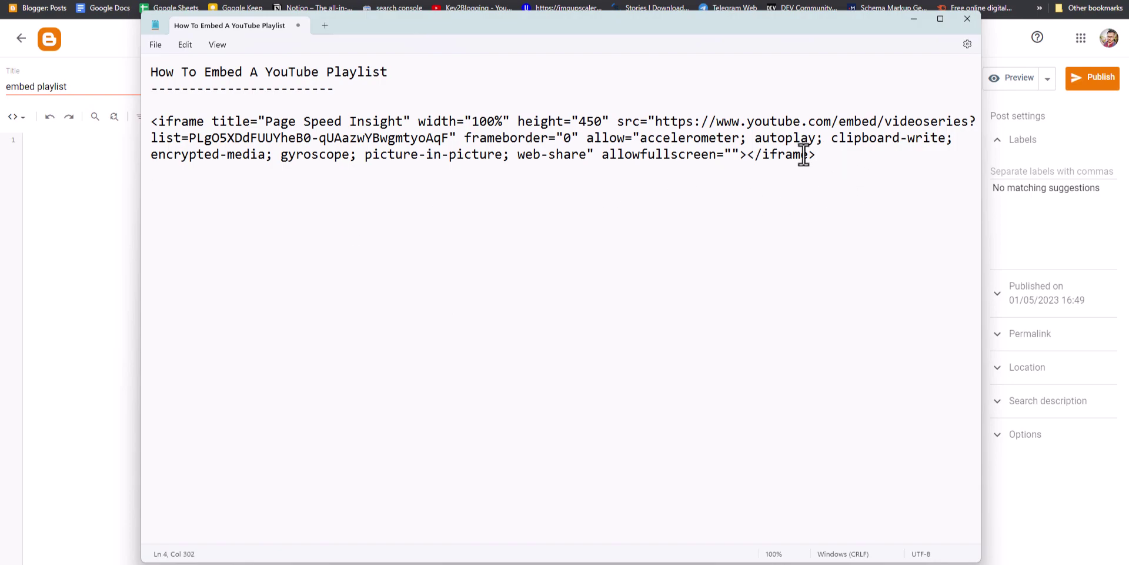
pyautogui.moveTo(816, 154); pyautogui.dragTo(145, 127)
pyautogui.hotkey('ctrl', 'c')
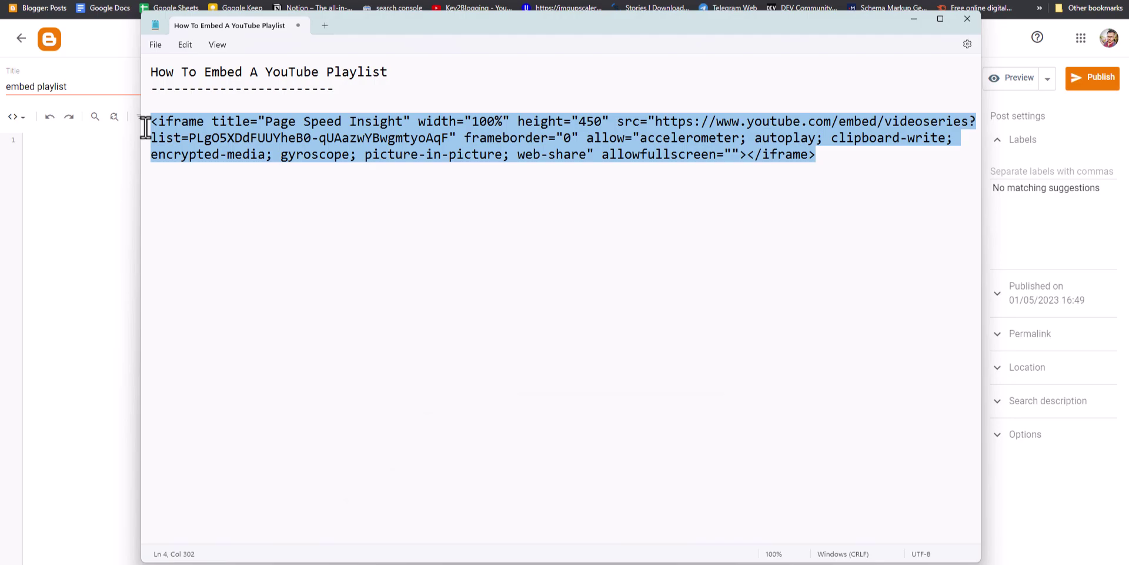
pyautogui.click(967, 18)
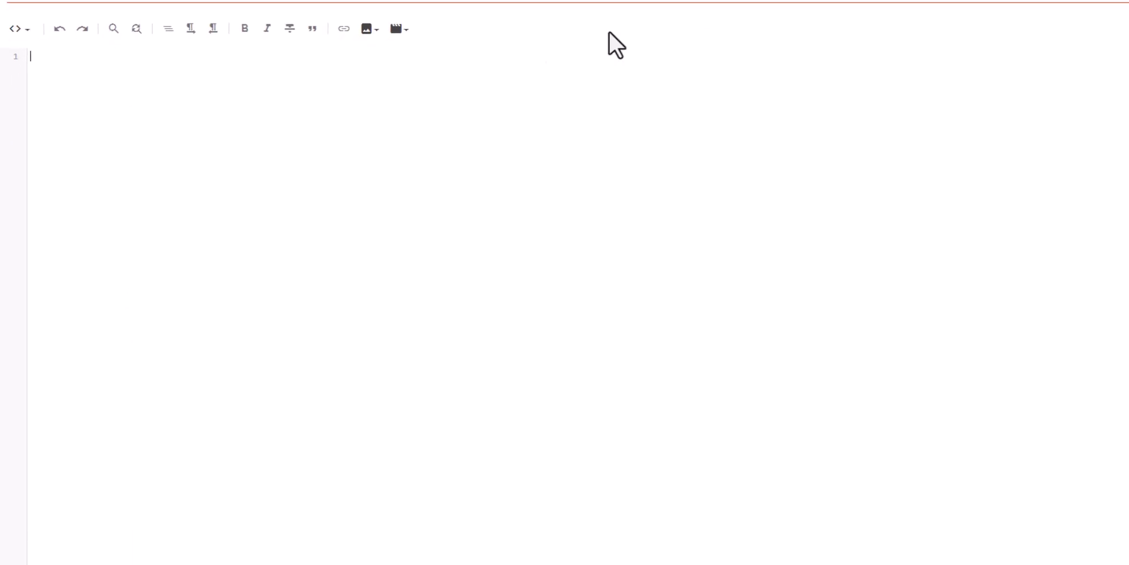
# - Paste the iframe embed code on line 1 and the SEO playlist share link on line 4
pyautogui.click(76, 143)
pyautogui.hotkey('ctrl', 'v')
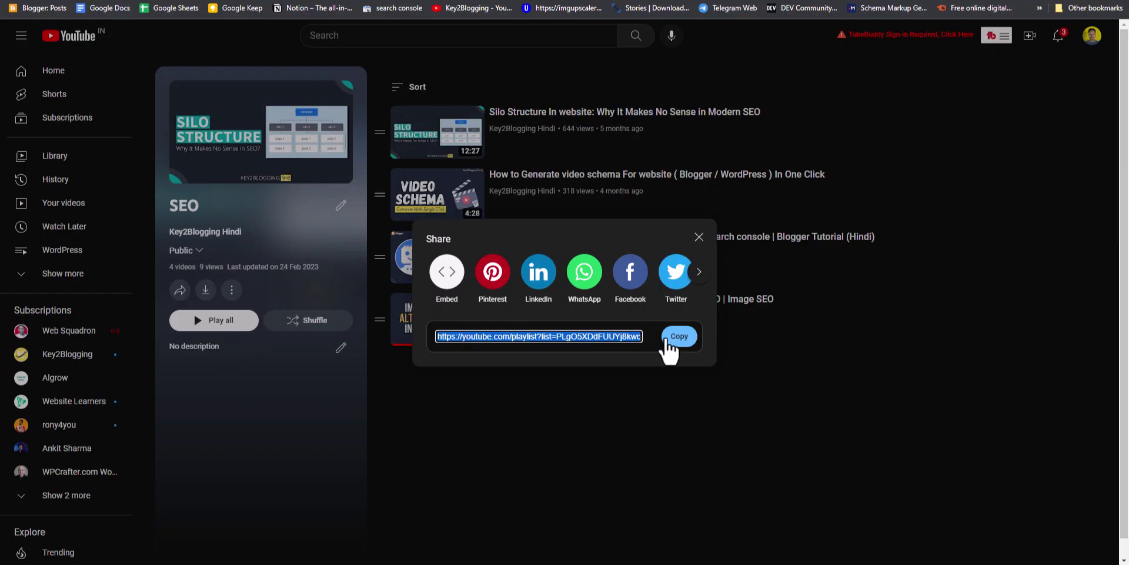
pyautogui.click(676, 337)
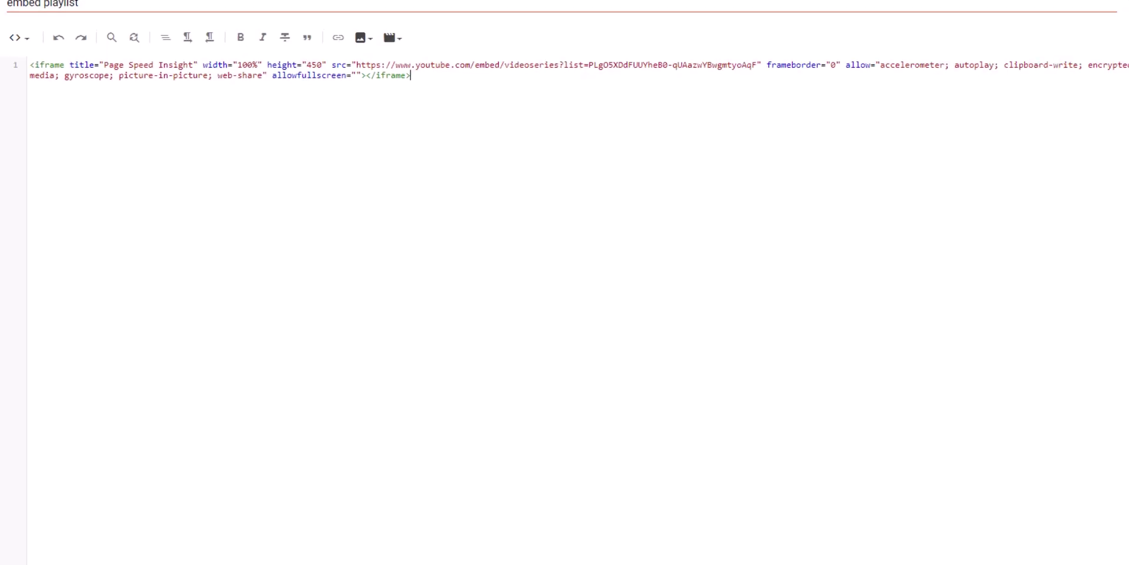
pyautogui.press('Return')
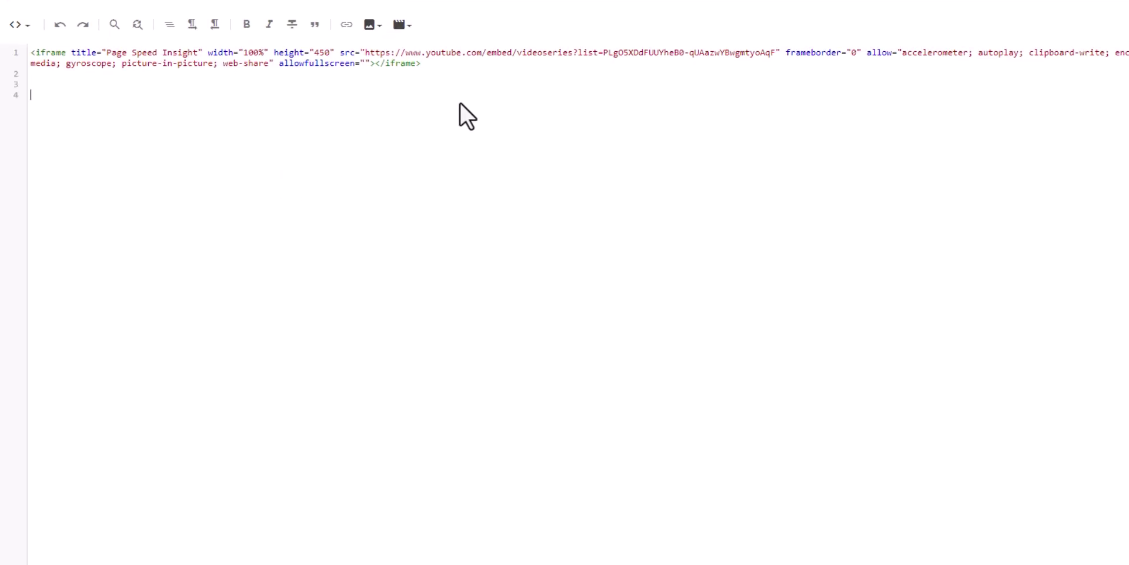
pyautogui.hotkey('ctrl', 'v')
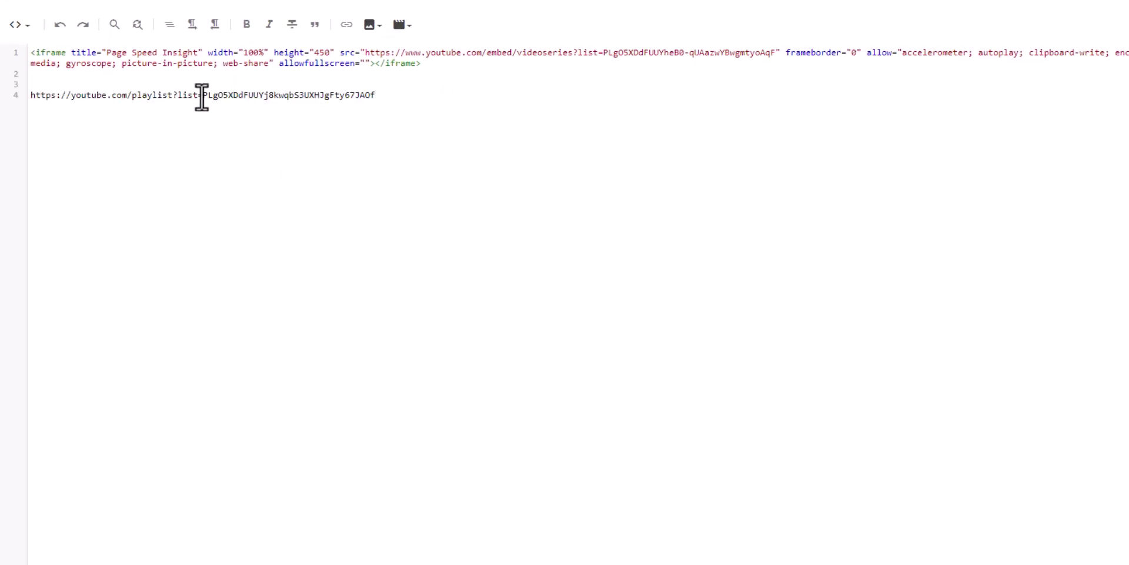
# - Replace the iframe's old playlist ID with the SEO playlist ID cut from line 4
pyautogui.moveTo(203, 95); pyautogui.dragTo(381, 100)
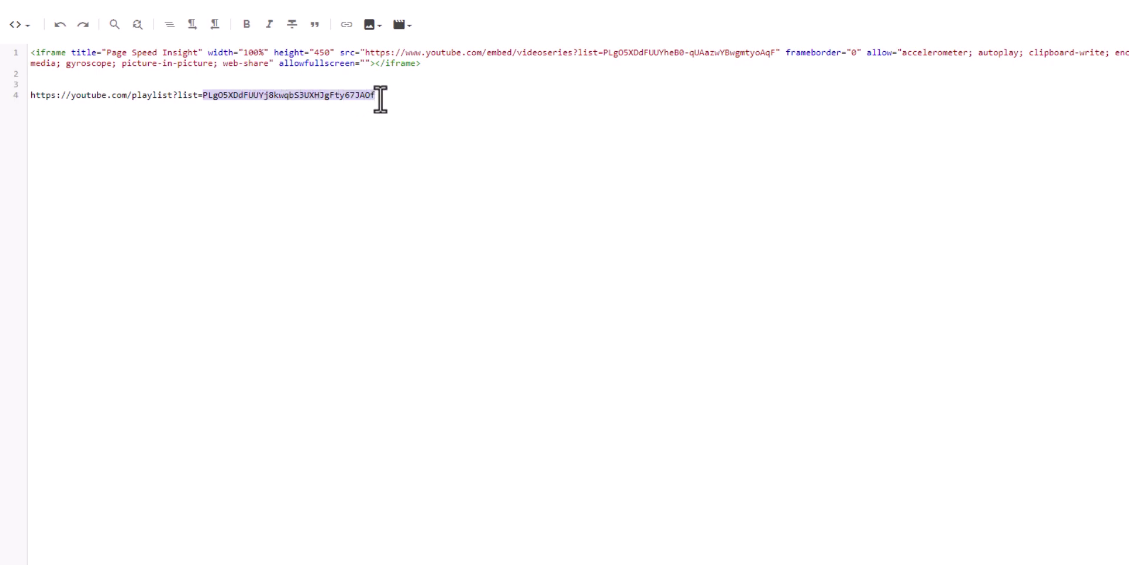
pyautogui.hotkey('ctrl', 'x')
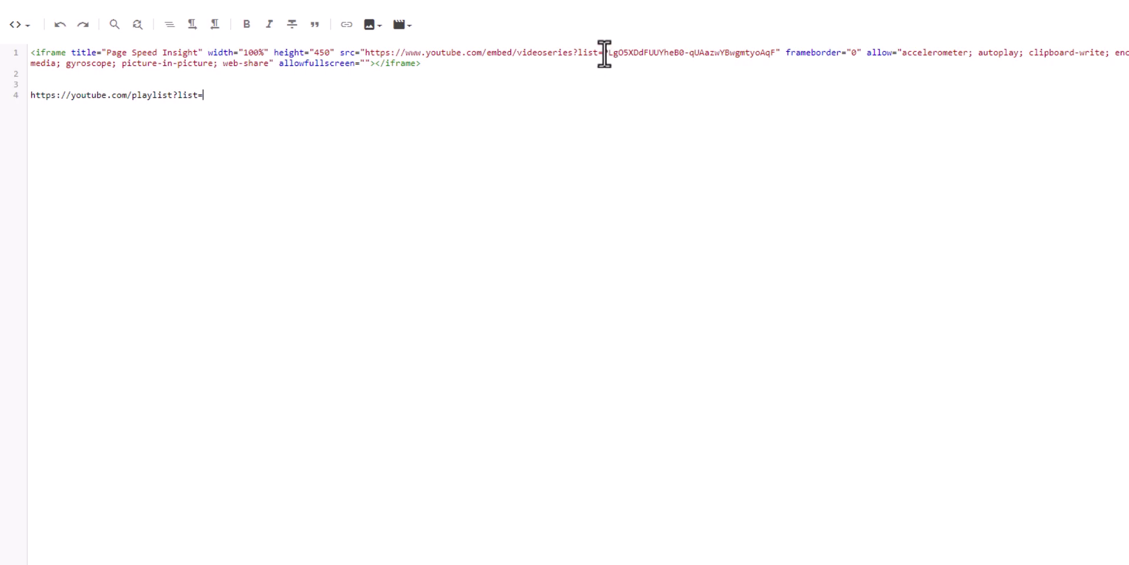
pyautogui.moveTo(605, 53); pyautogui.dragTo(775, 53)
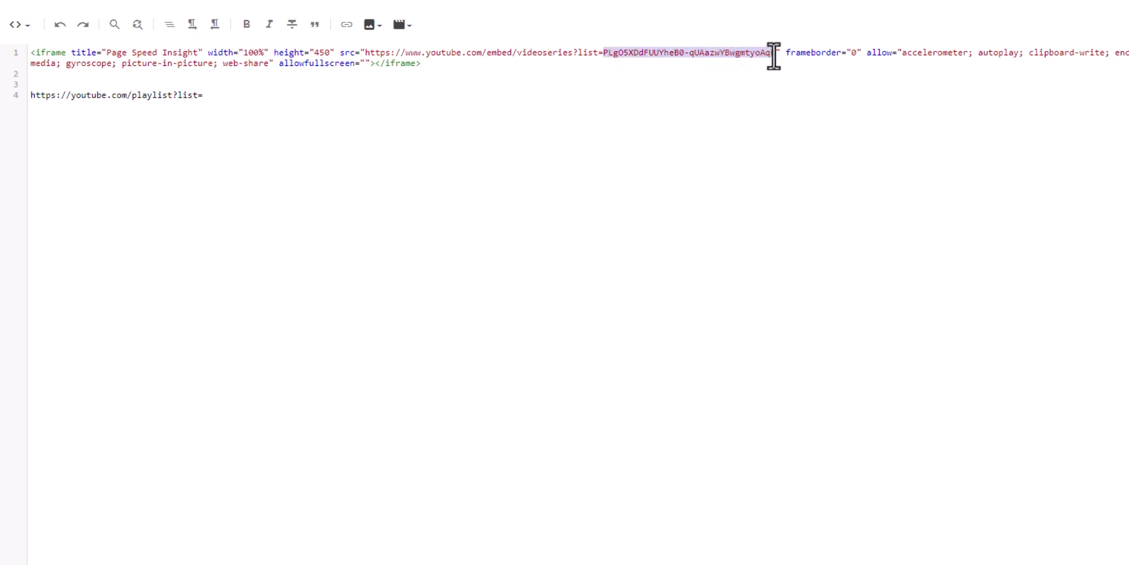
pyautogui.hotkey('ctrl', 'v')
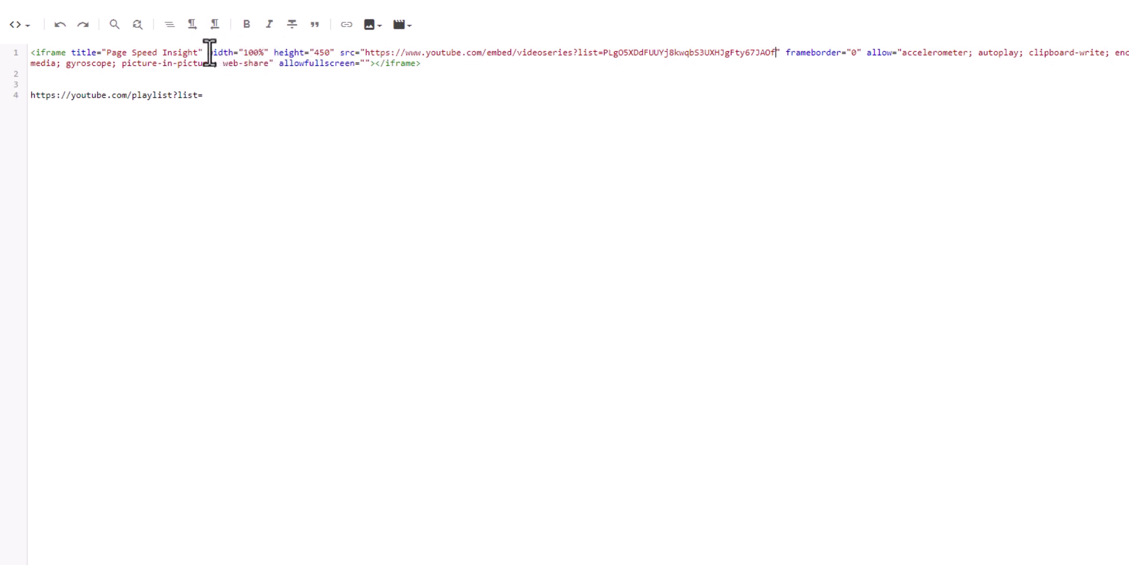
pyautogui.moveTo(208, 53); pyautogui.dragTo(331, 51)
# - Review the iframe's width="100%" and height="450" attributes
pyautogui.click(271, 51)
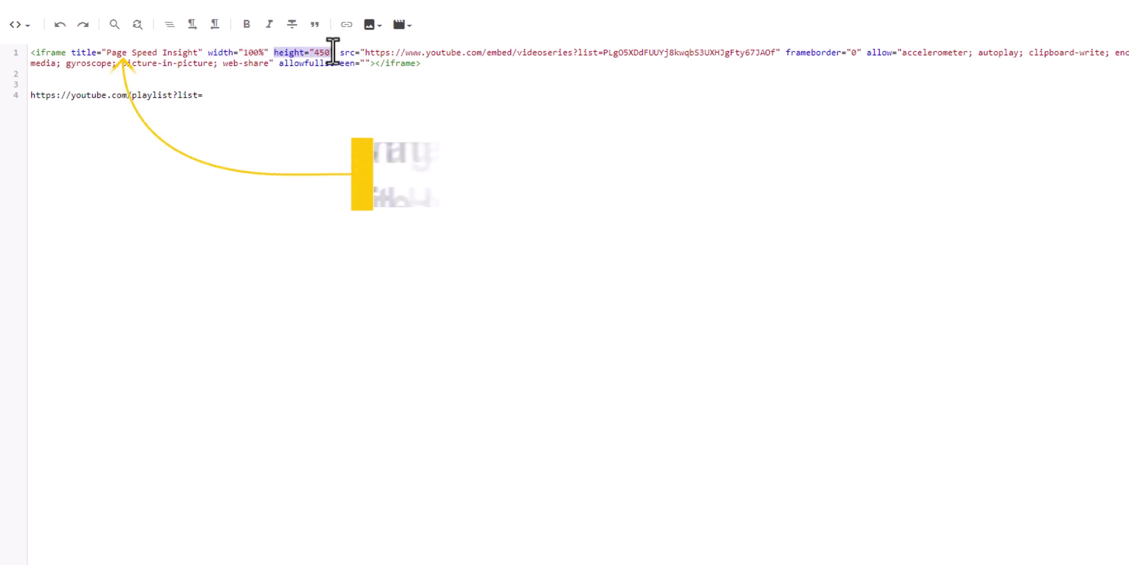
pyautogui.click(335, 52)
pyautogui.click(426, 63)
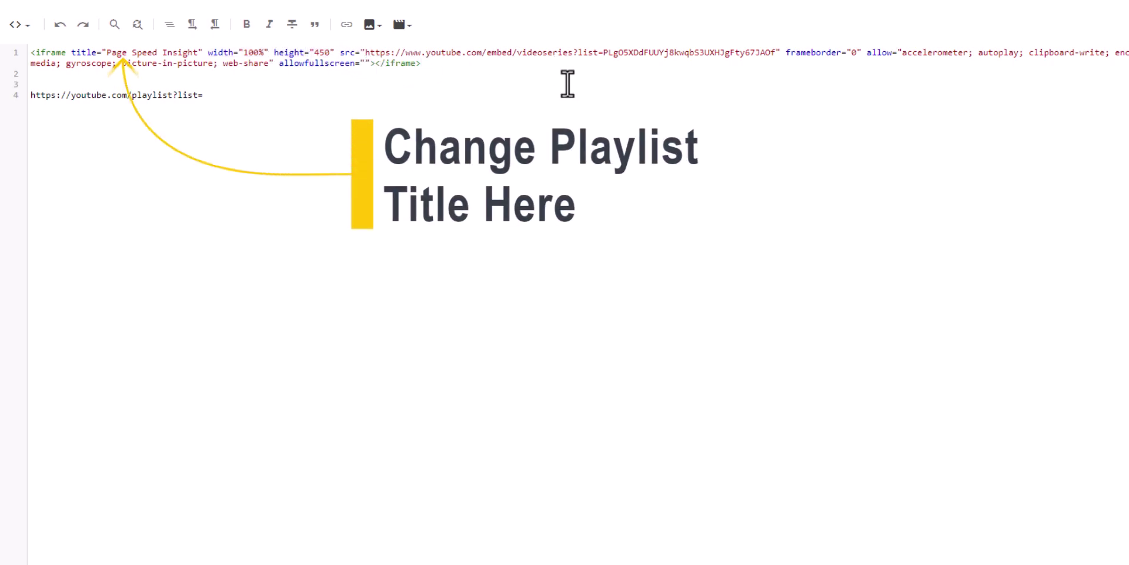
# - Delete the leftover playlist link on line 4 and publish the 'embed playlist' post
pyautogui.tripleClick(224, 96)
pyautogui.press('BackSpace')
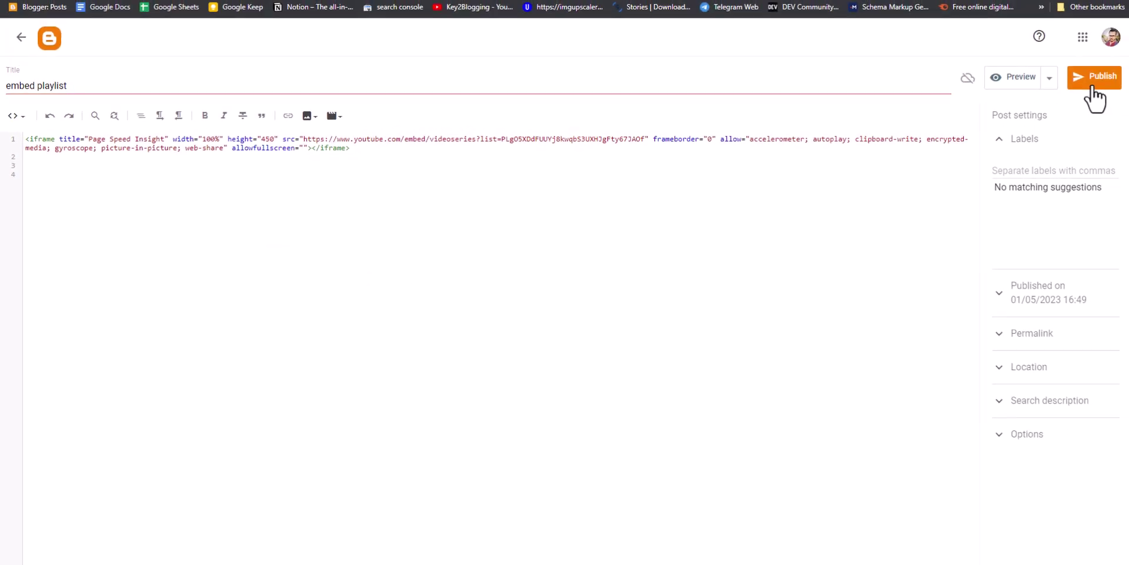
pyautogui.click(1091, 87)
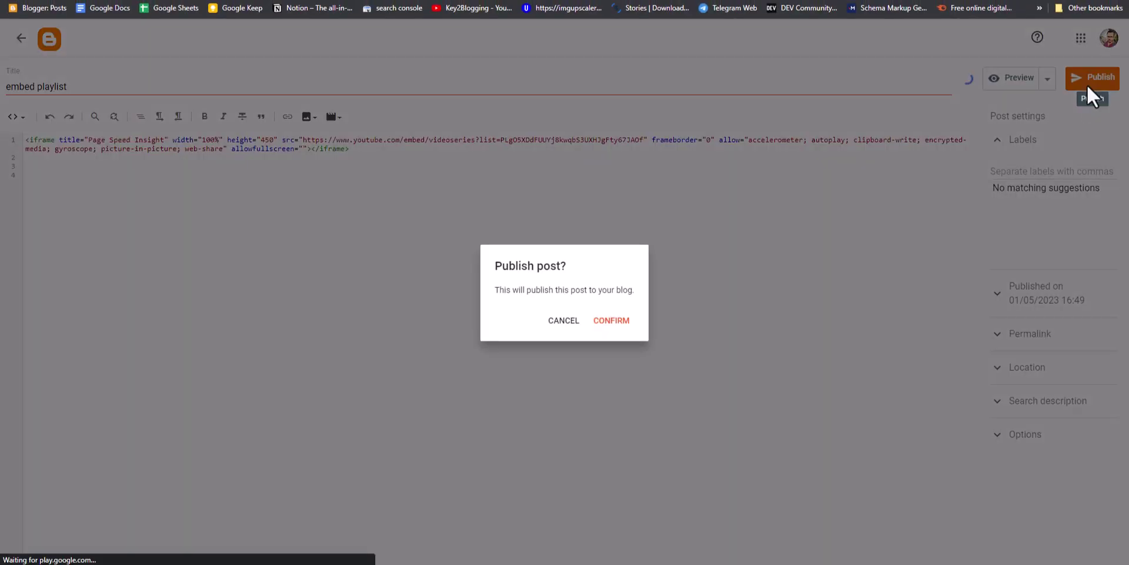
pyautogui.click(612, 321)
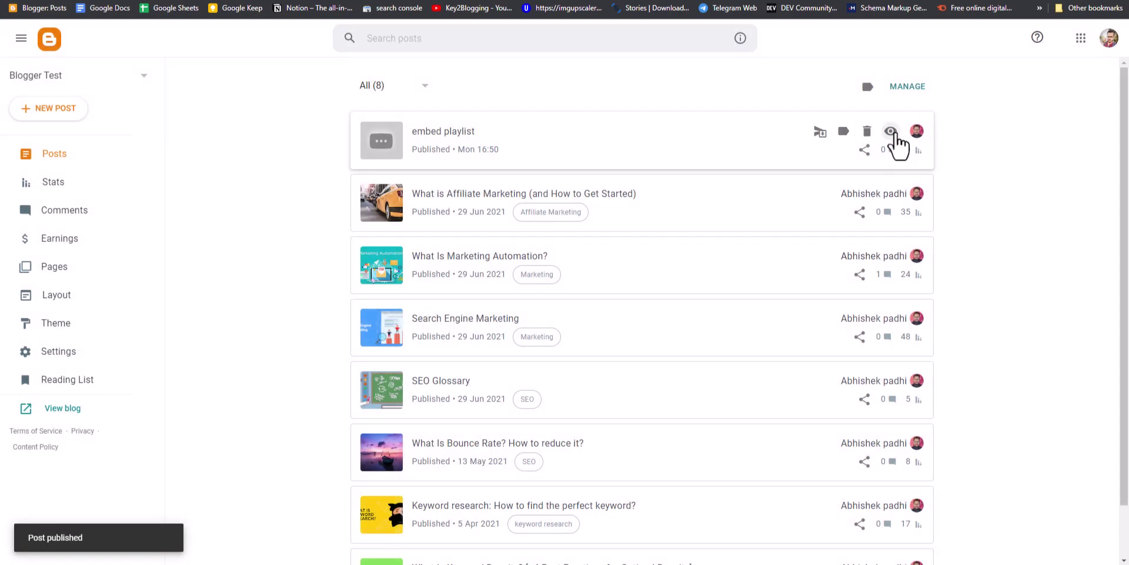
pyautogui.click(891, 130)
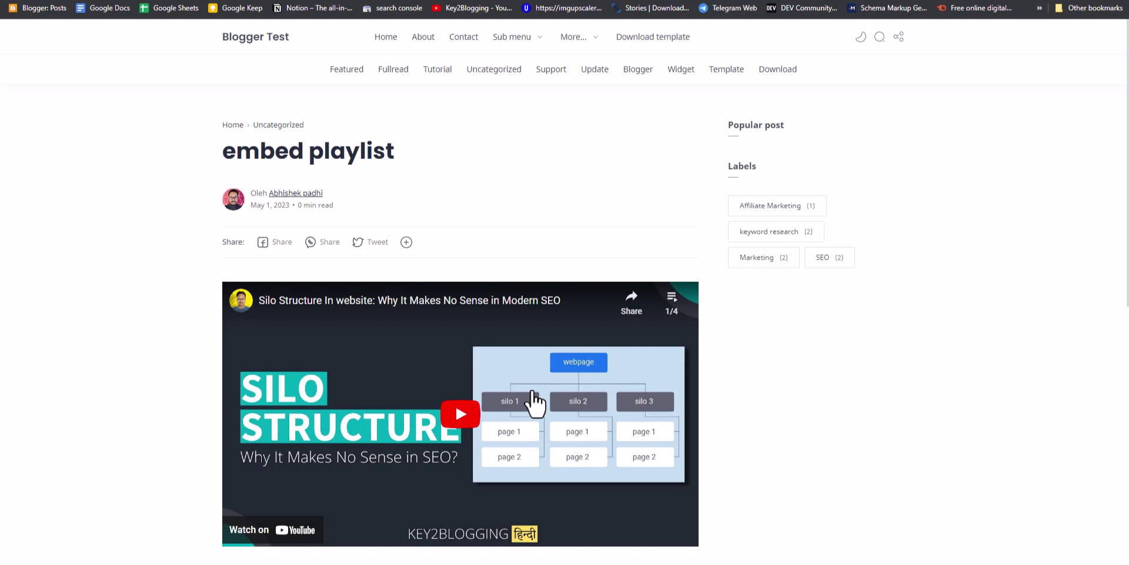
pyautogui.click(671, 301)
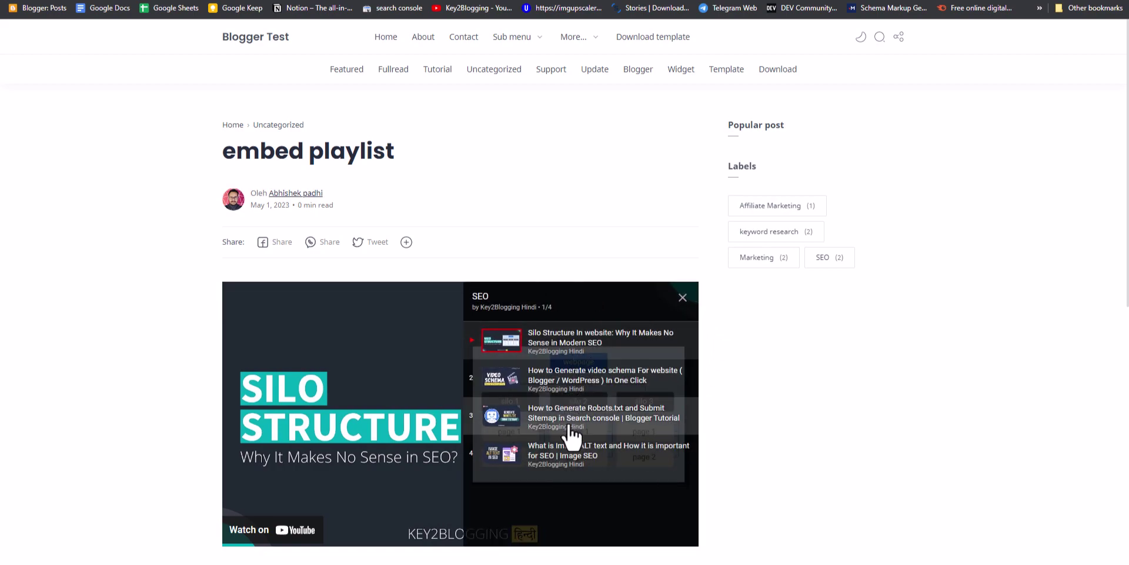
pyautogui.click(683, 298)
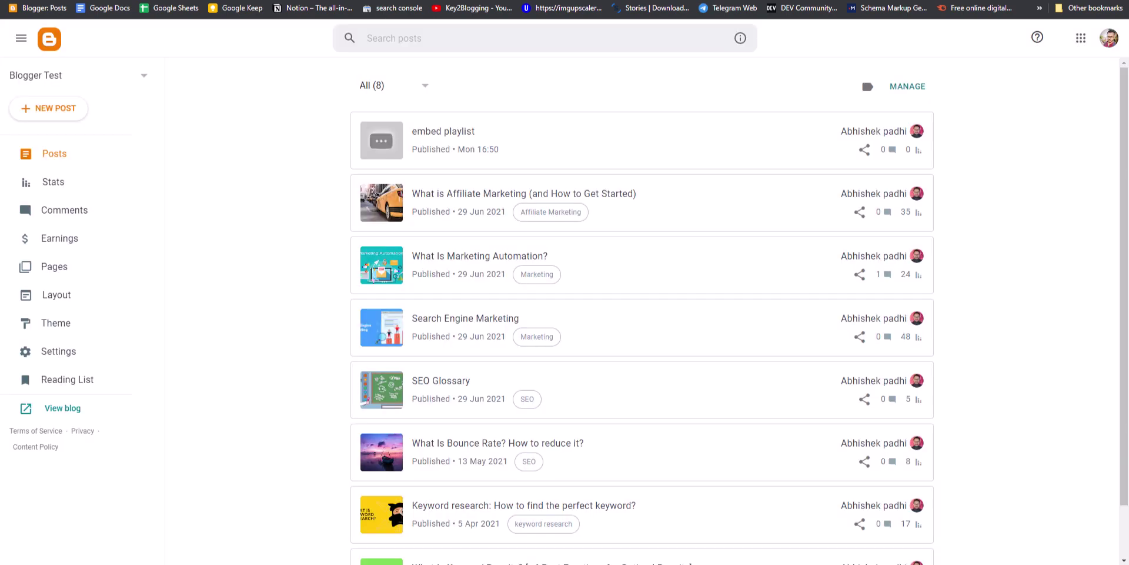
pyautogui.hotkey('ctrl', 'w')
# - Open the 'embed playlist' post and insert loading="lazy" right after <iframe in its HTML
pyautogui.click(466, 135)
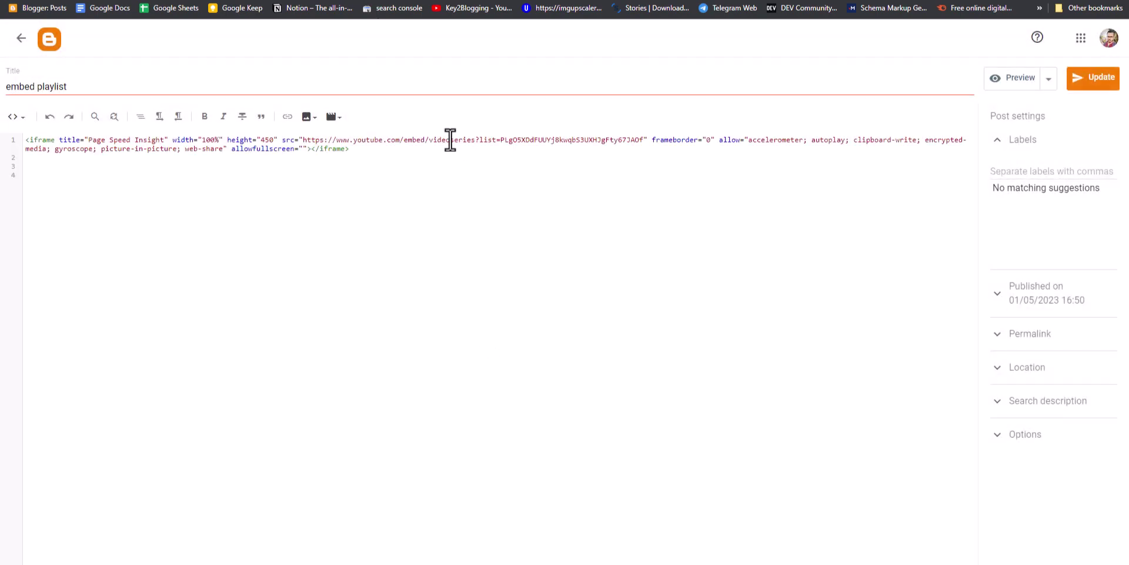
pyautogui.click(54, 141)
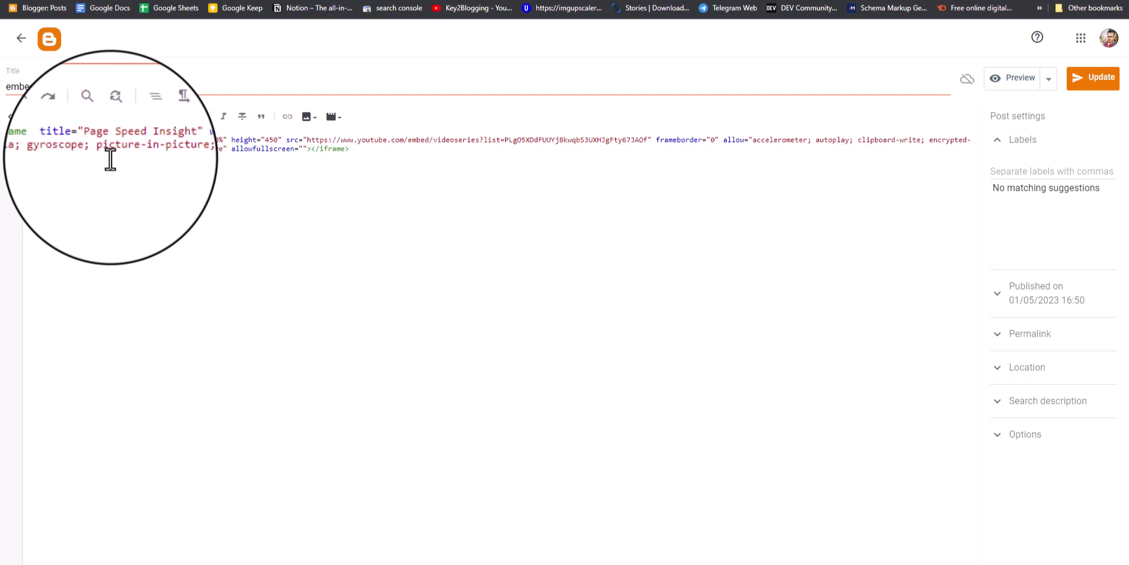
pyautogui.write('loadin')
pyautogui.write('g')
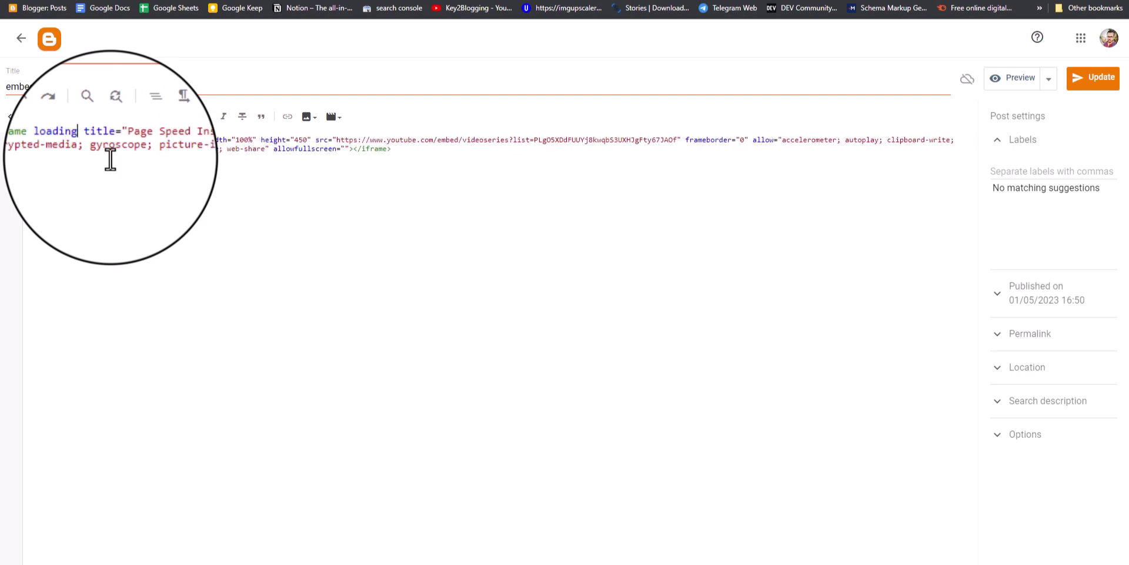
pyautogui.write('="')
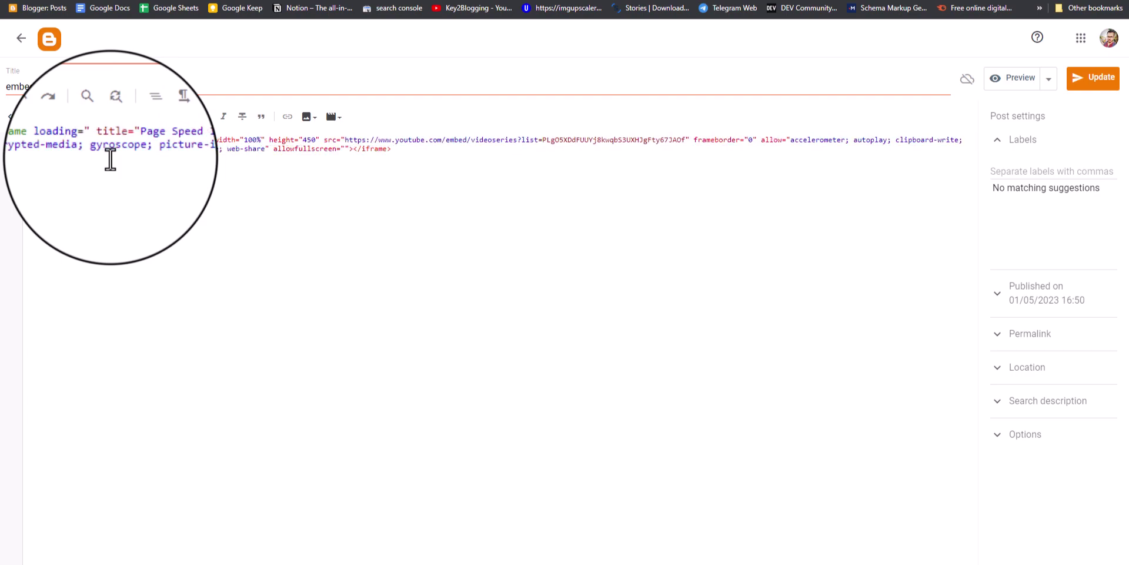
pyautogui.write('laz')
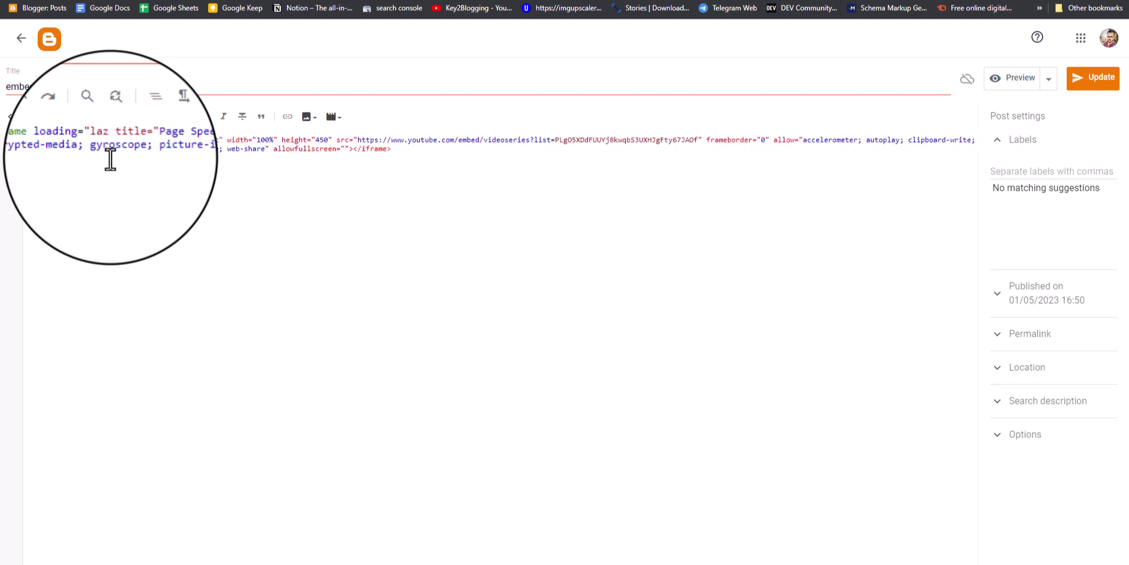
pyautogui.write('y"')
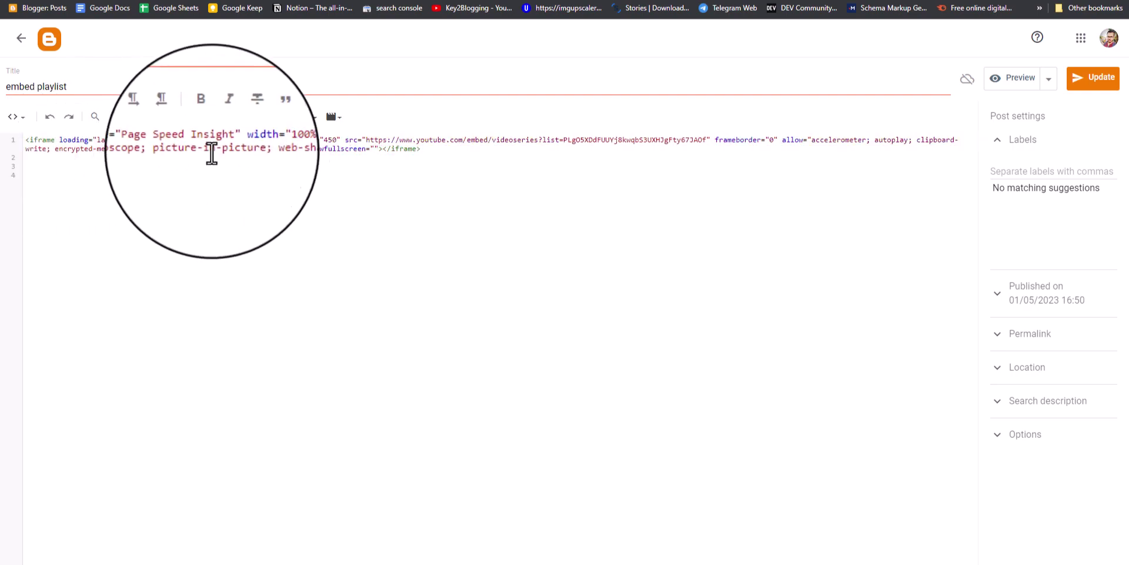
pyautogui.click(430, 156)
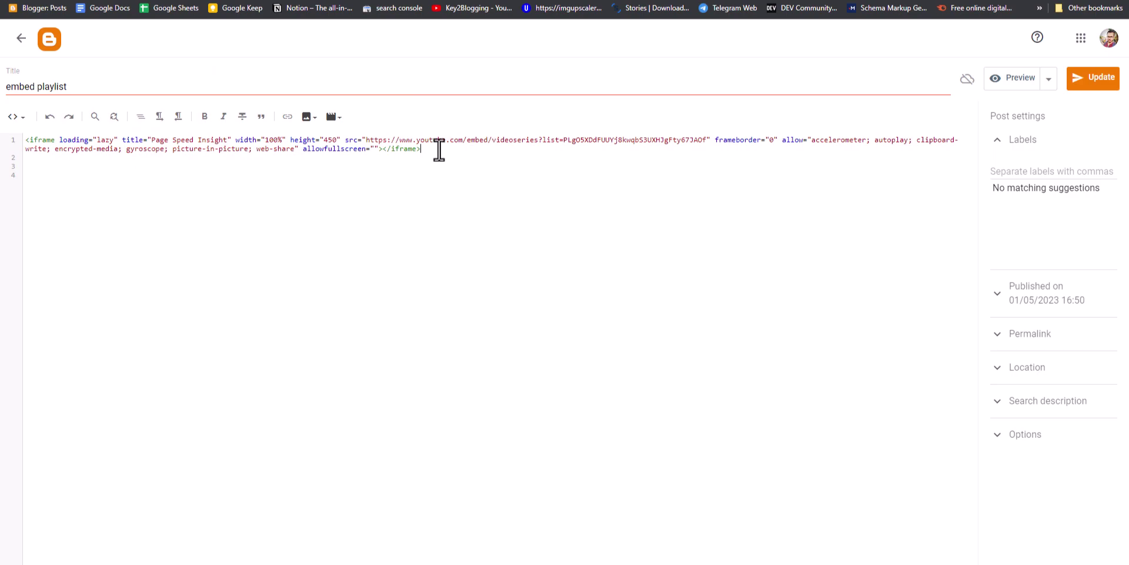